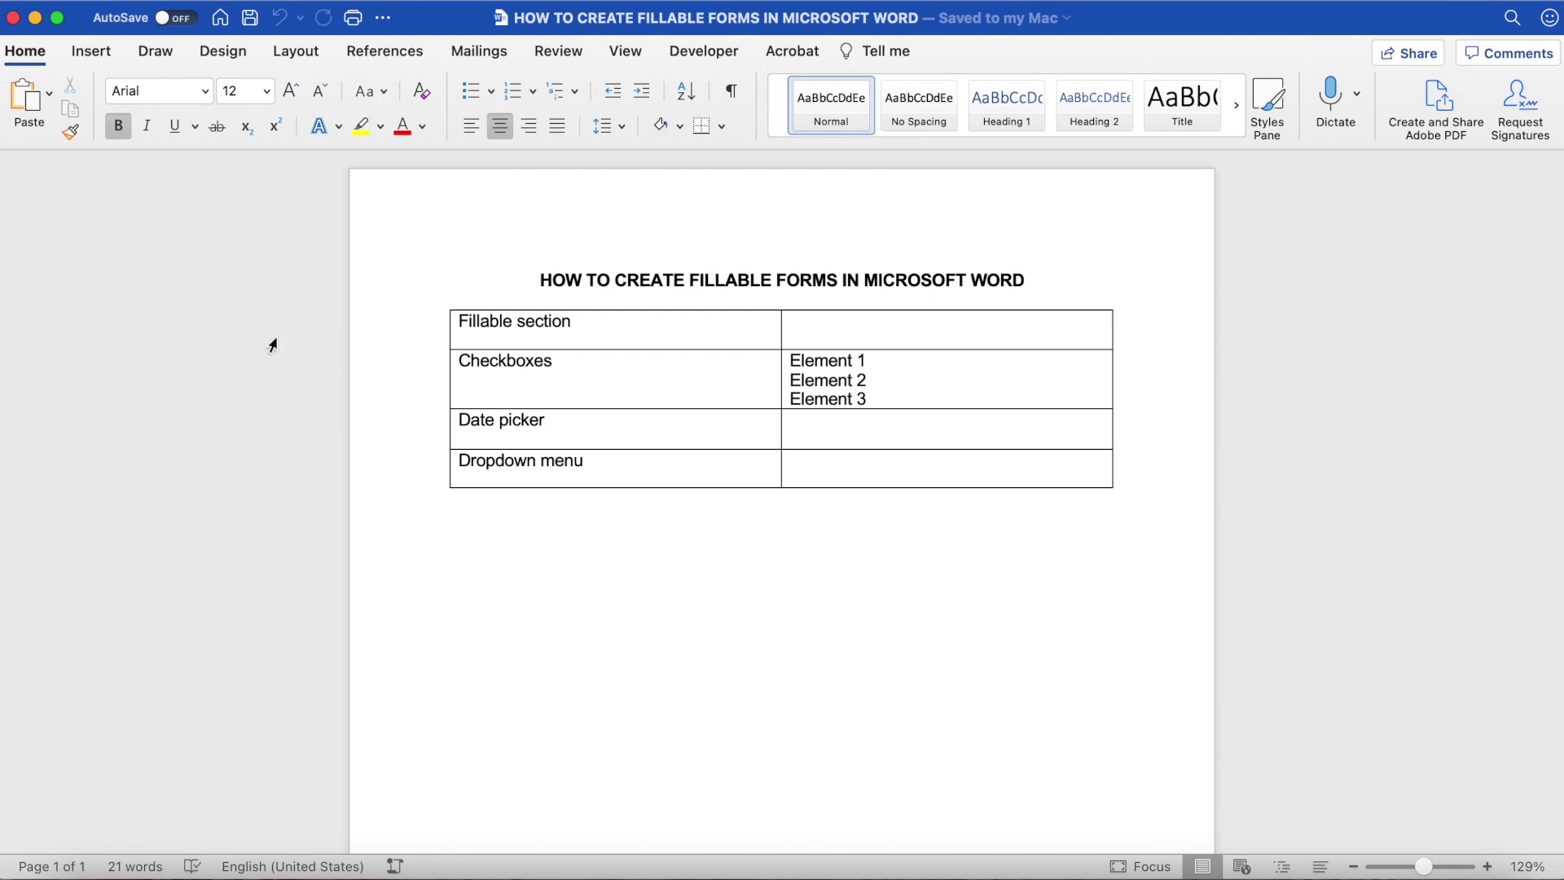
Step: Enable the Developer tab through Word's ribbon preferences
click(77, 2)
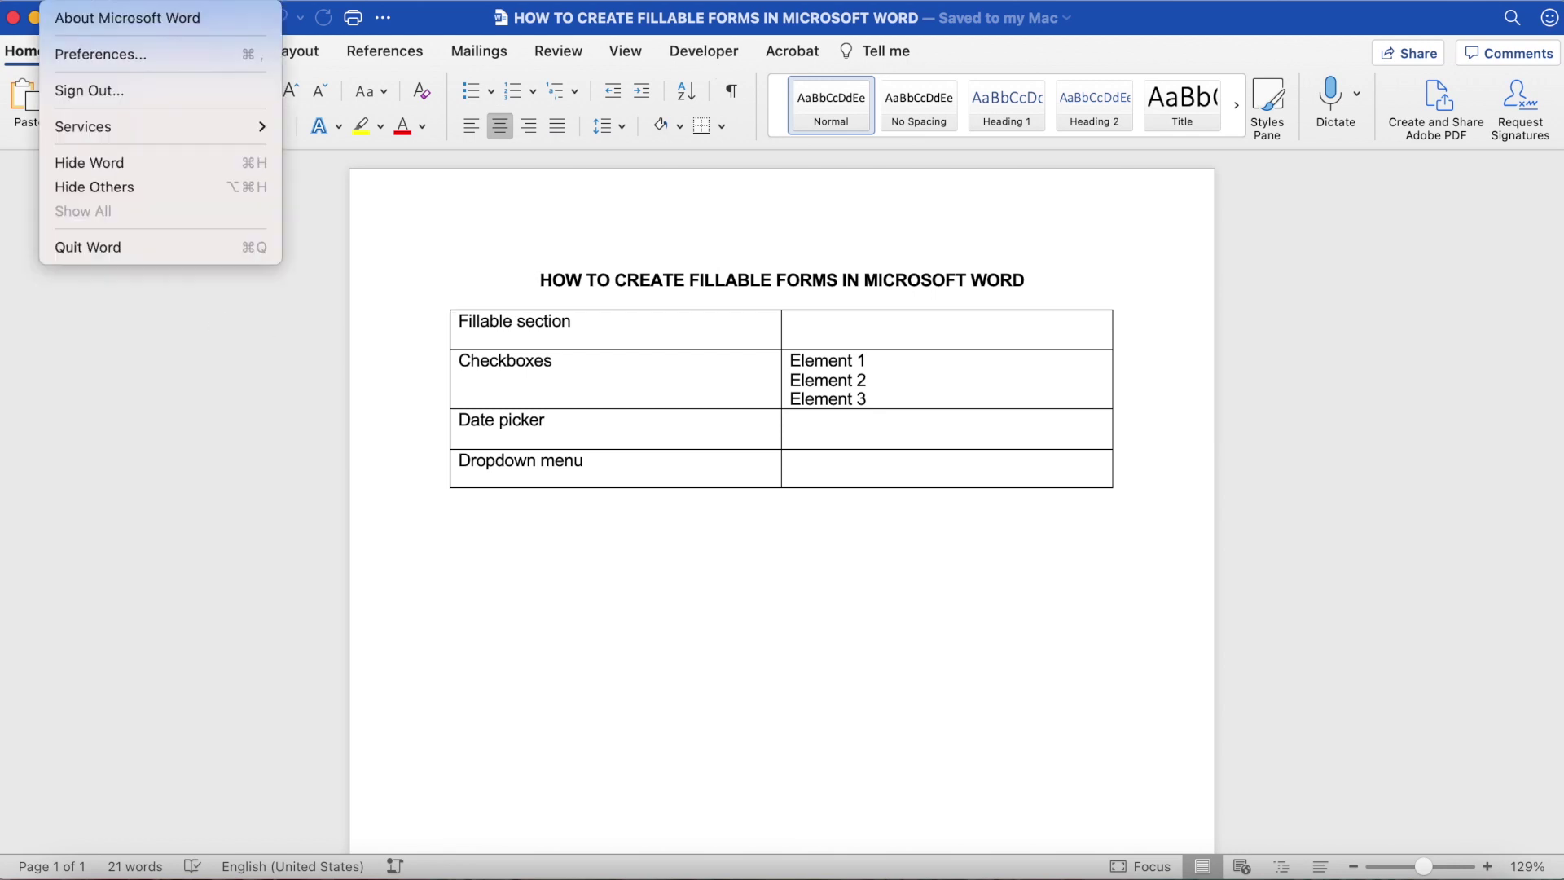
click(83, 56)
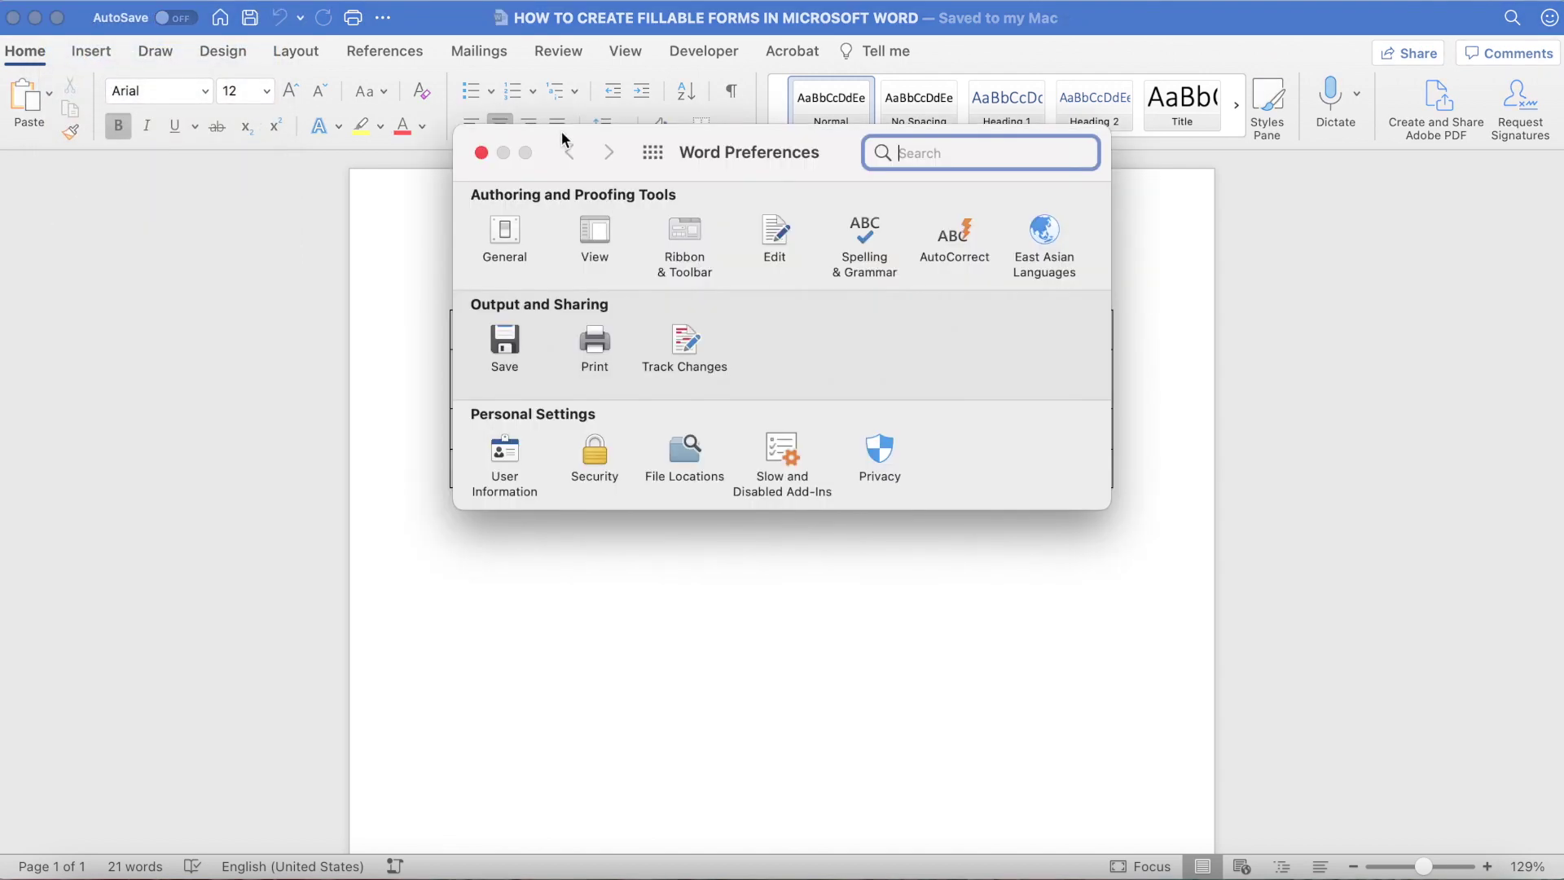
click(688, 235)
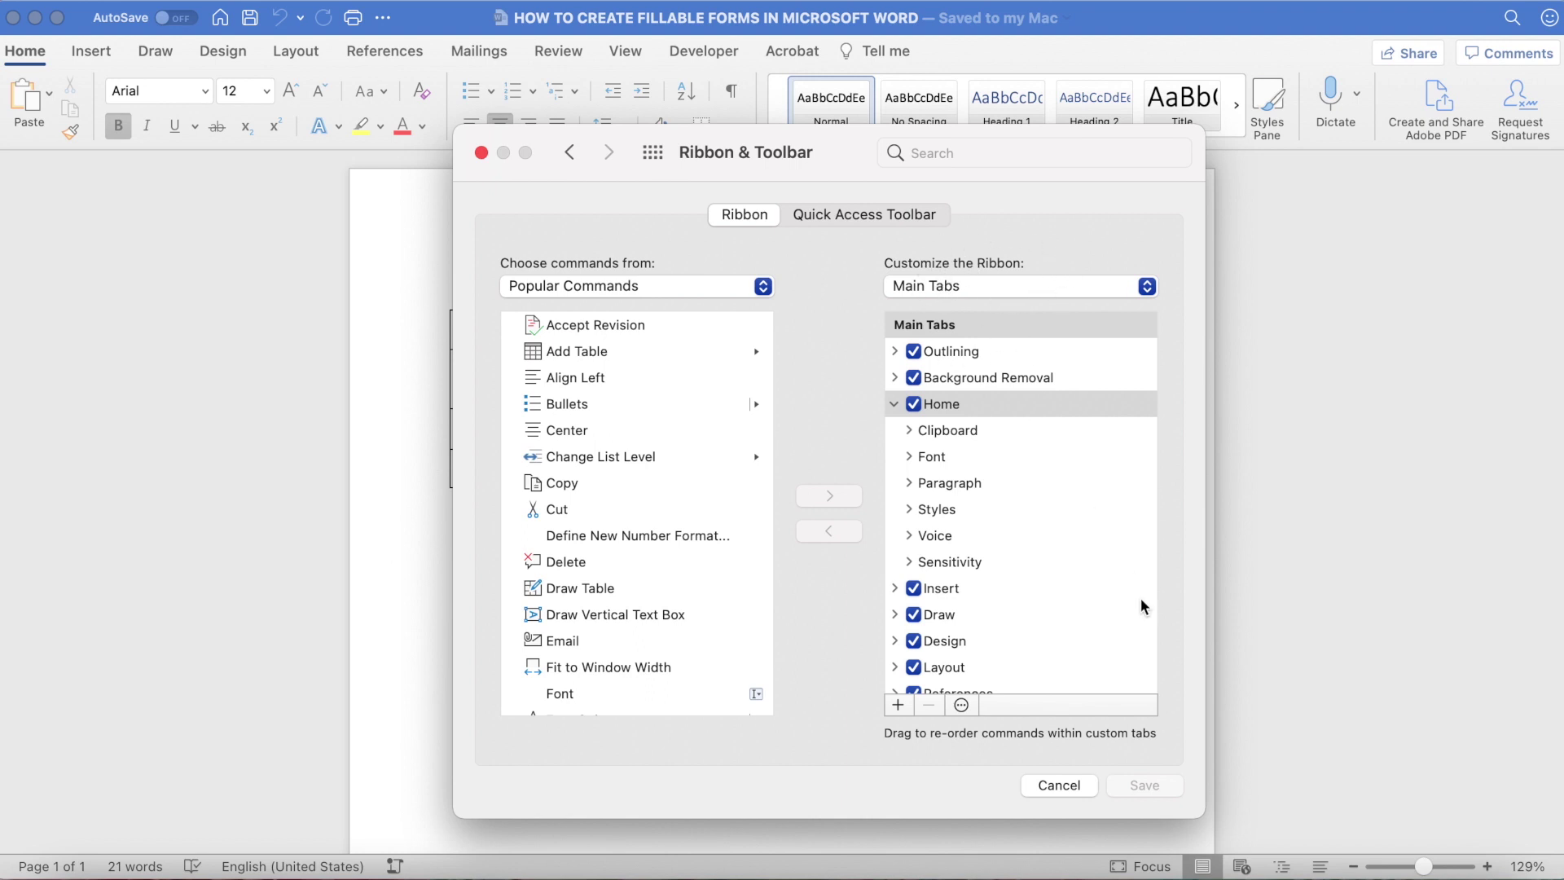
scroll(1142, 603, down, 4)
scroll(1144, 607, down, 1)
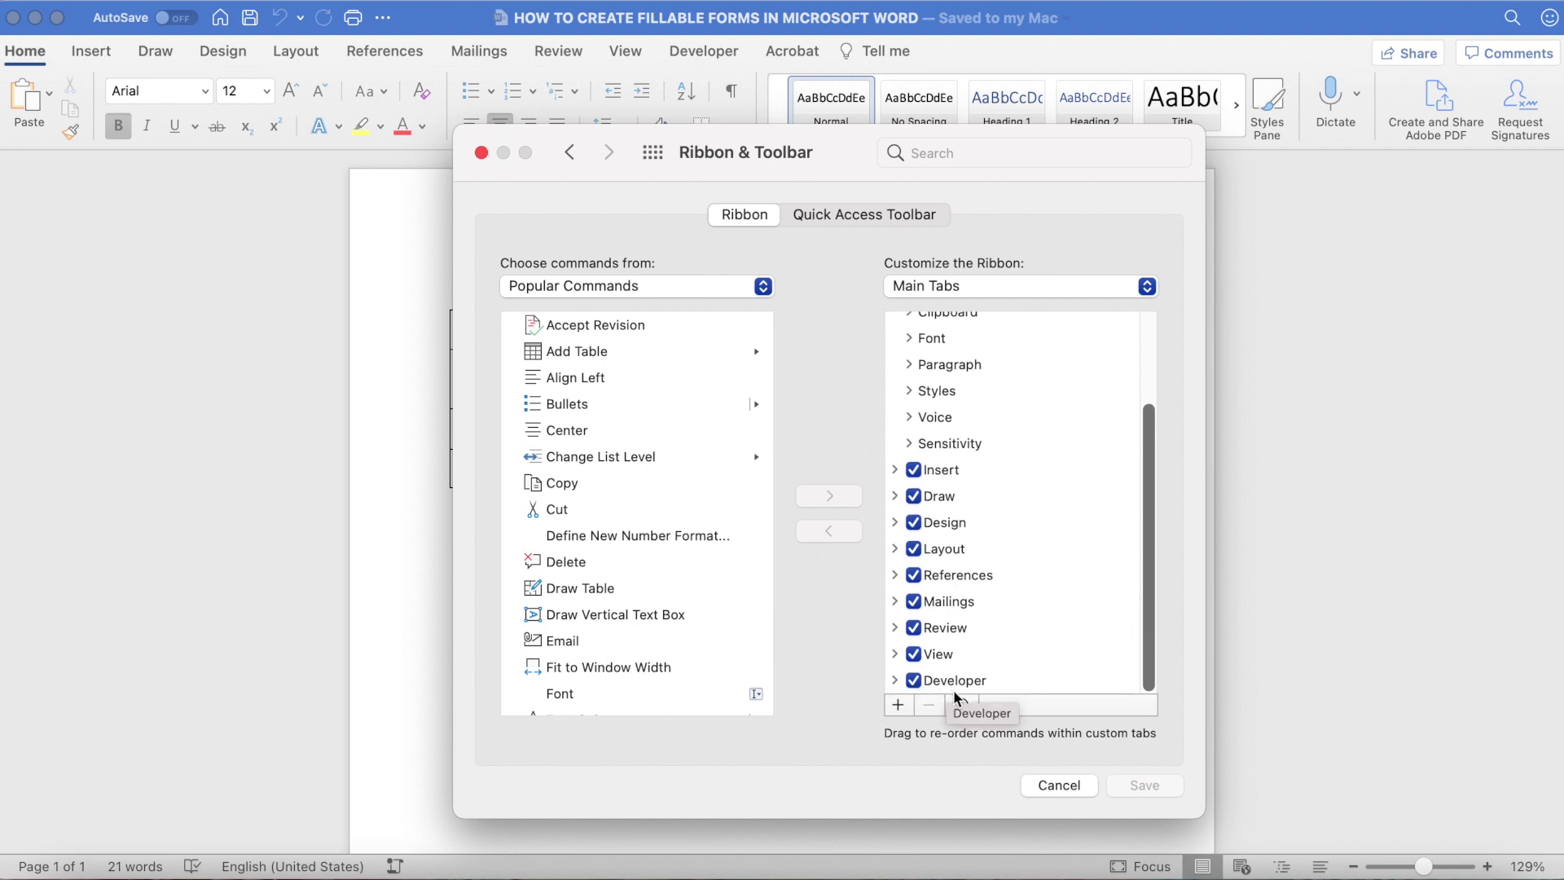
click(1145, 784)
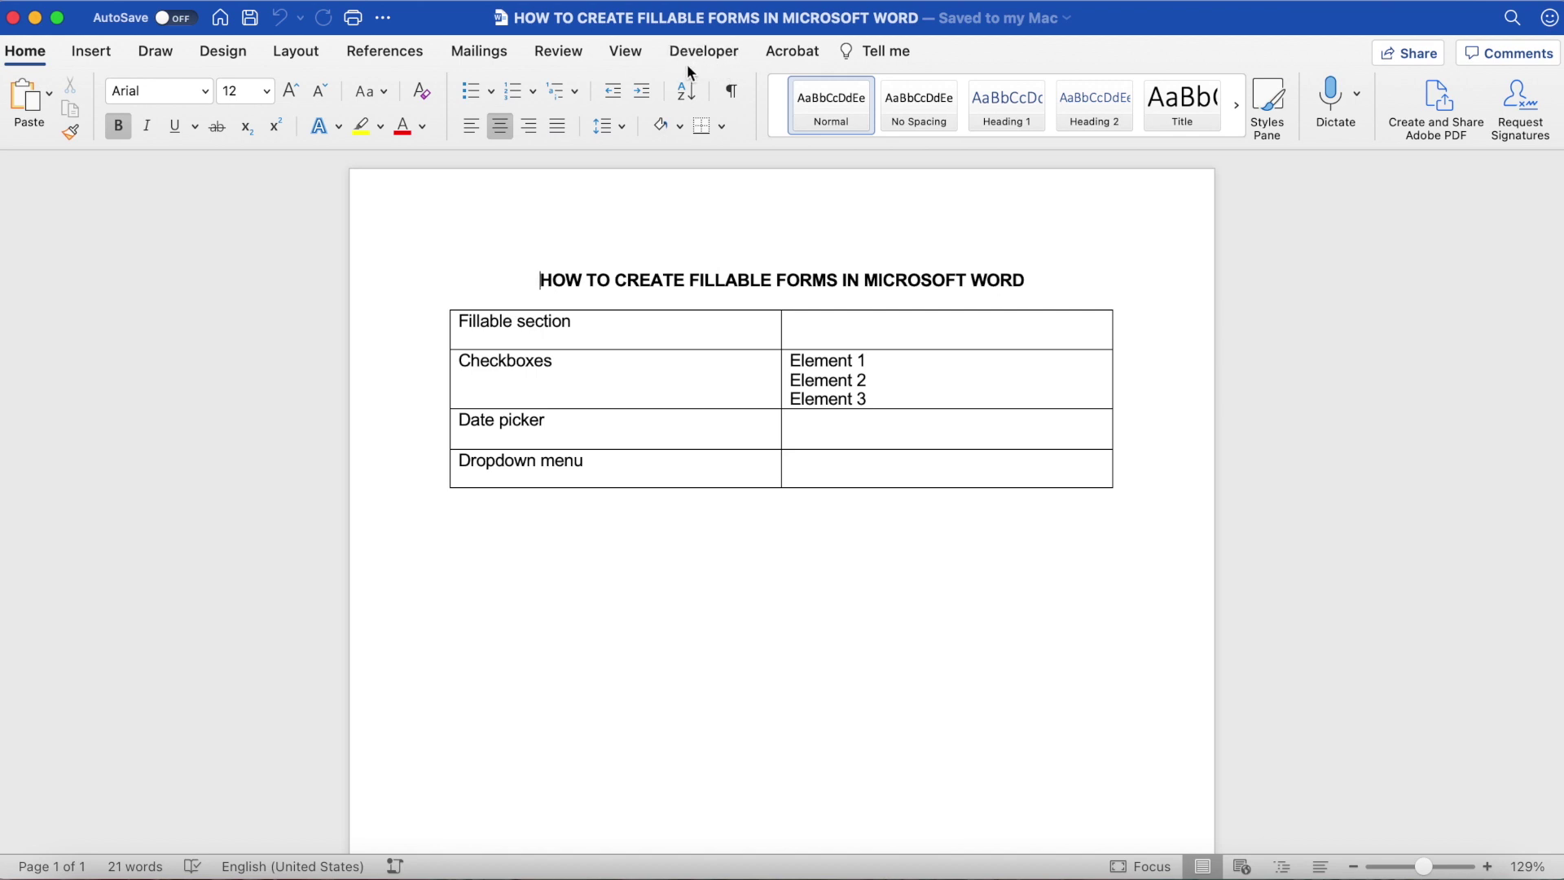
Step: Insert a text form field in the cell beside Fillable section and open its options
click(716, 59)
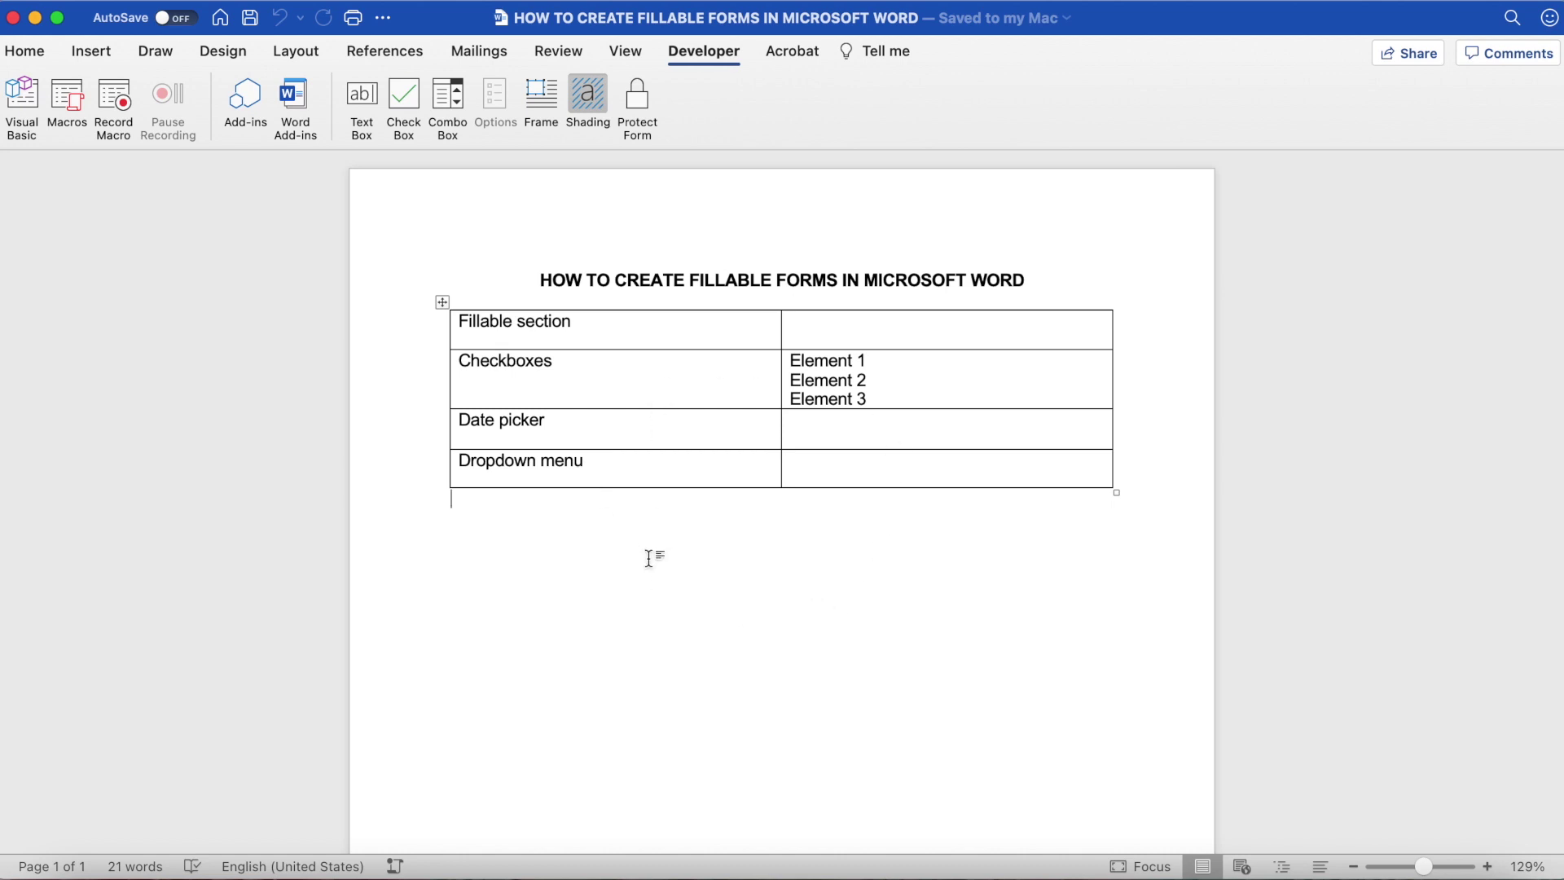
click(821, 336)
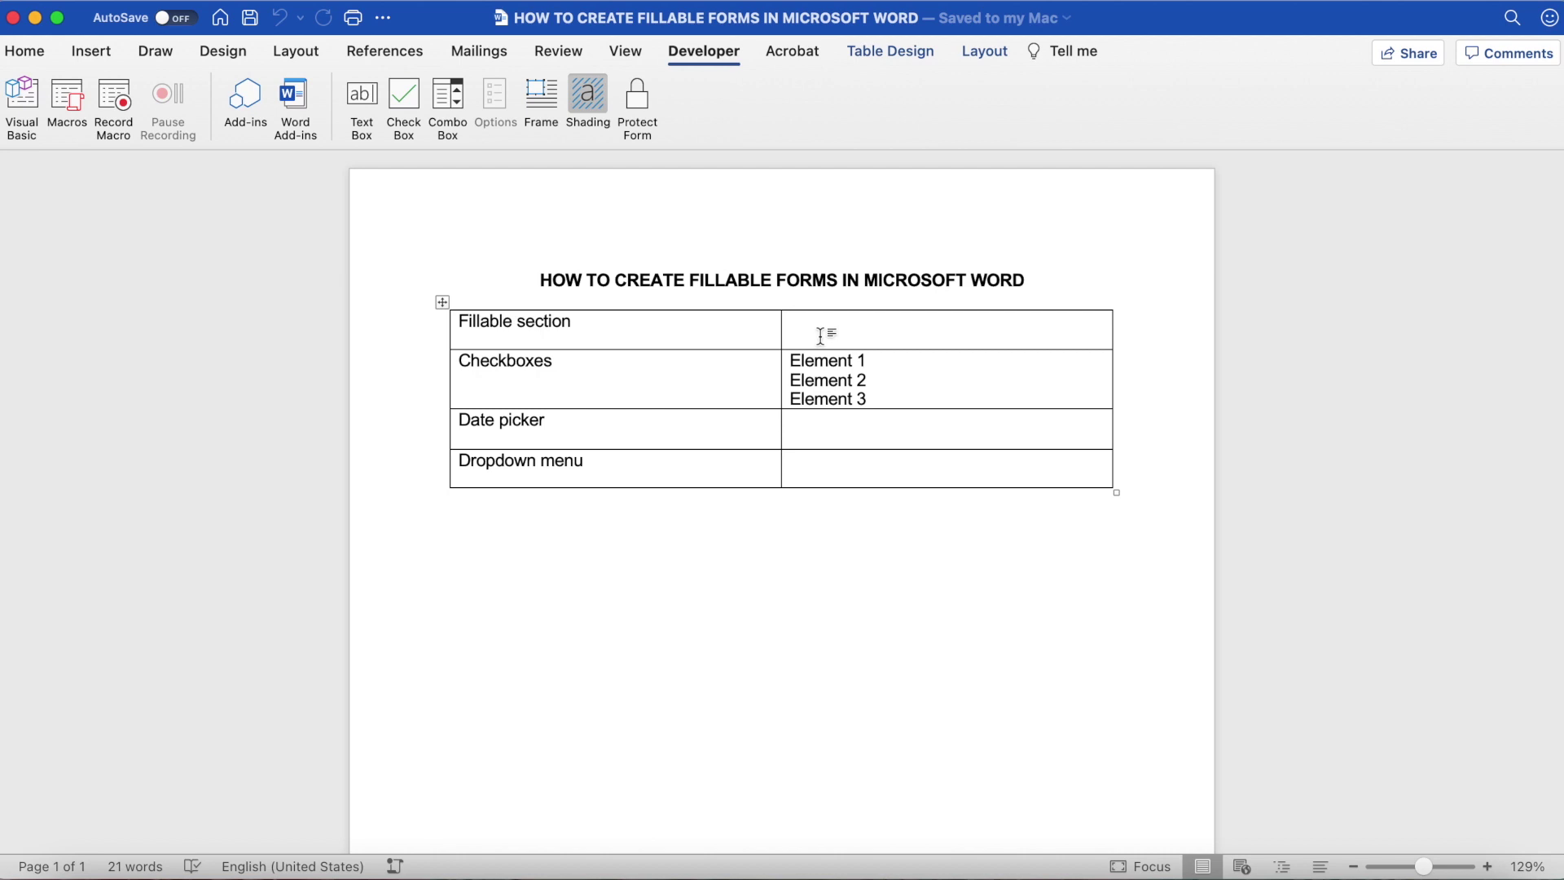
click(368, 110)
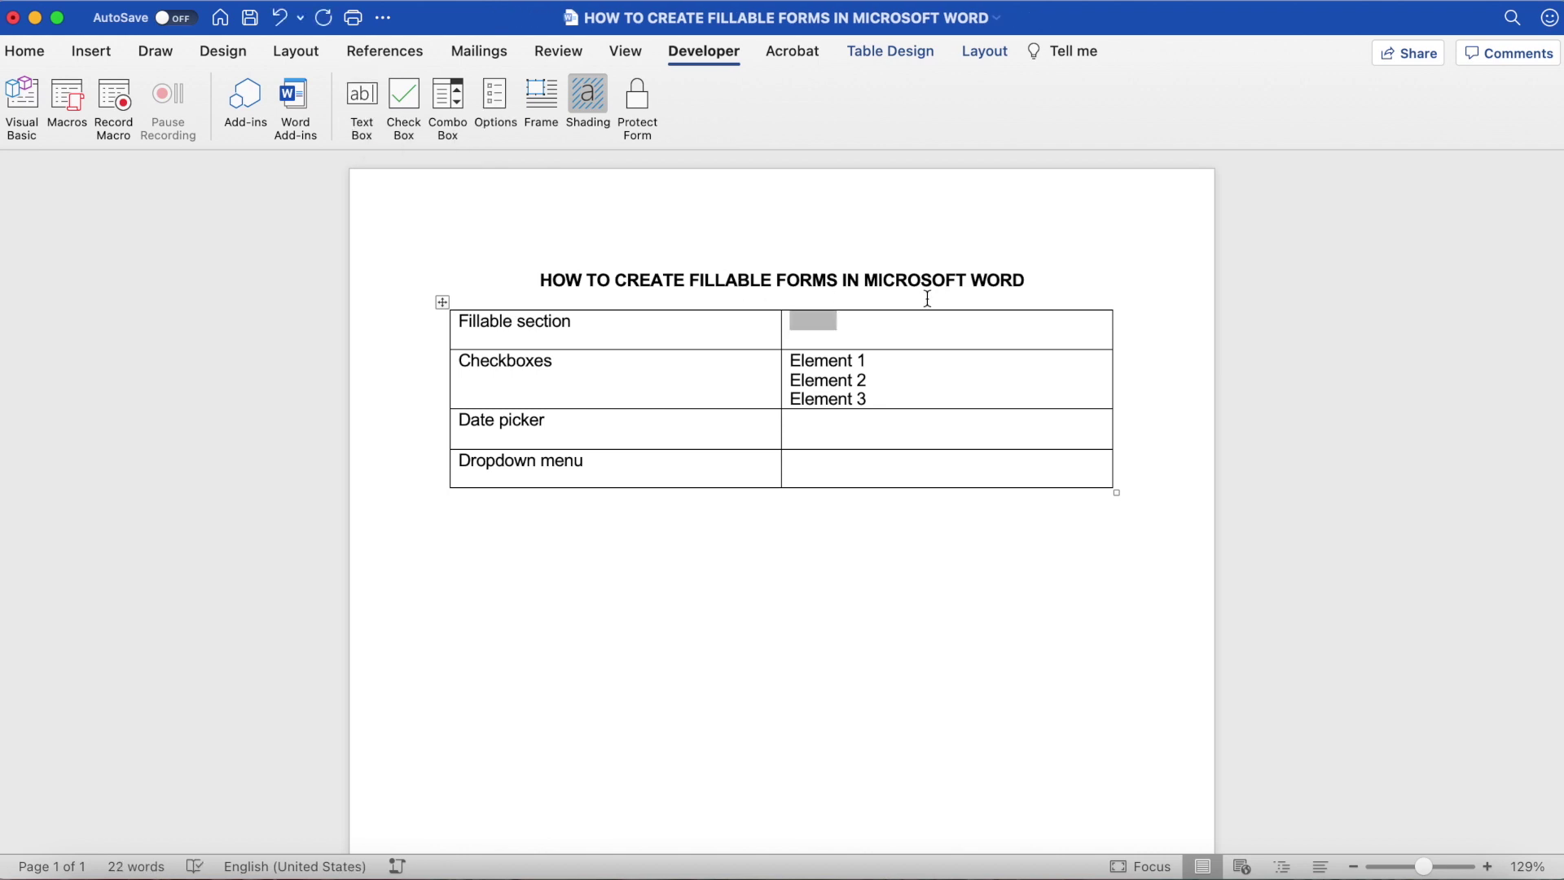
double_click(805, 320)
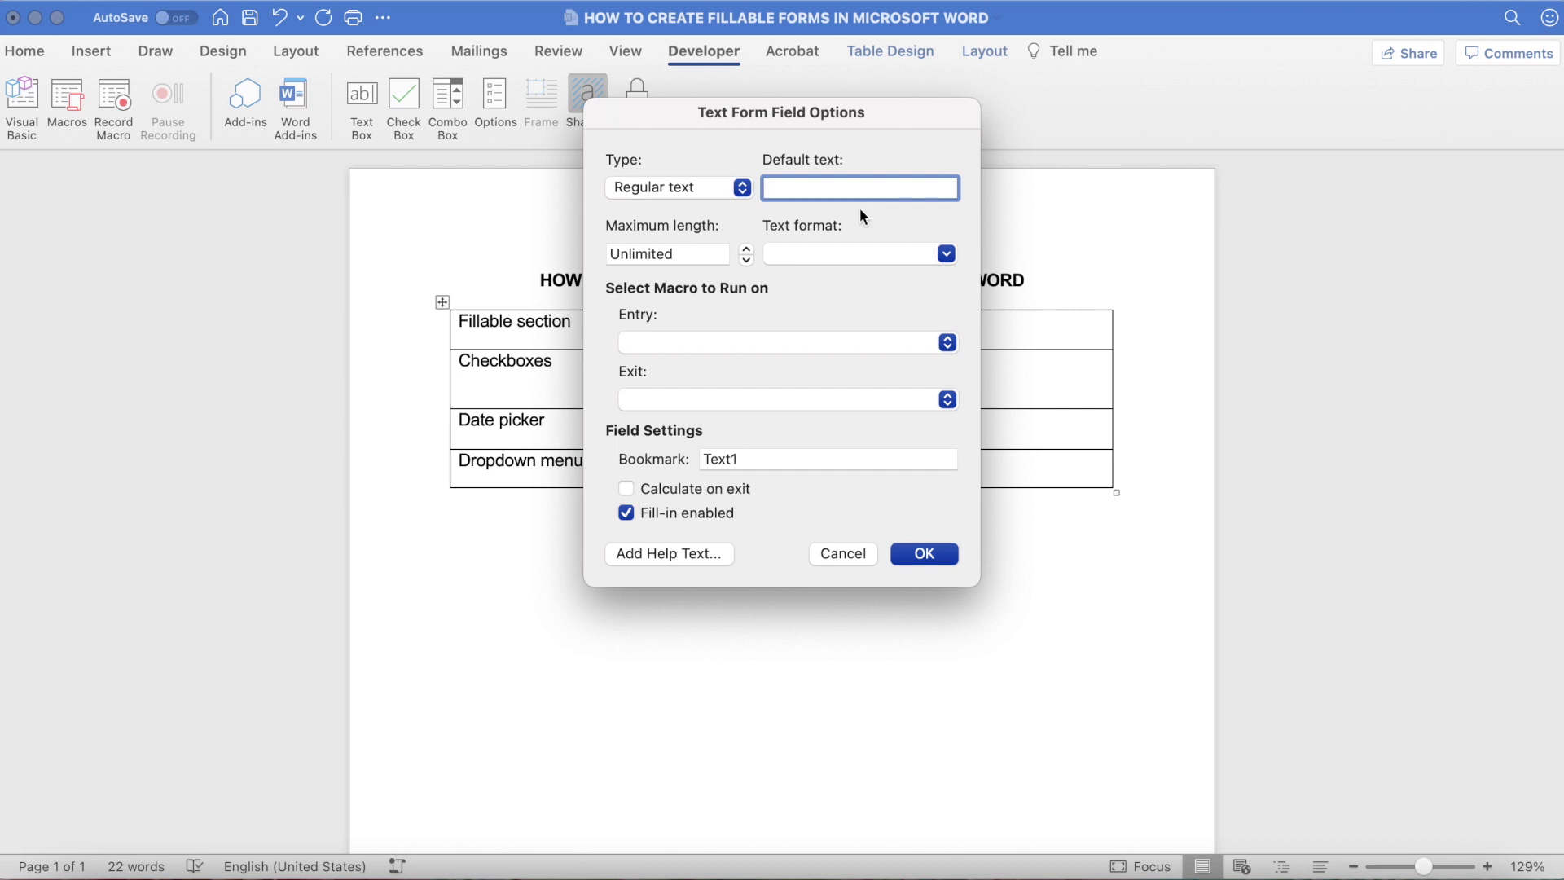
Step: Give the Fillable section field default text 'Write your name here', keeping format and macros unchanged
text(Write your name here)
key(Tab)
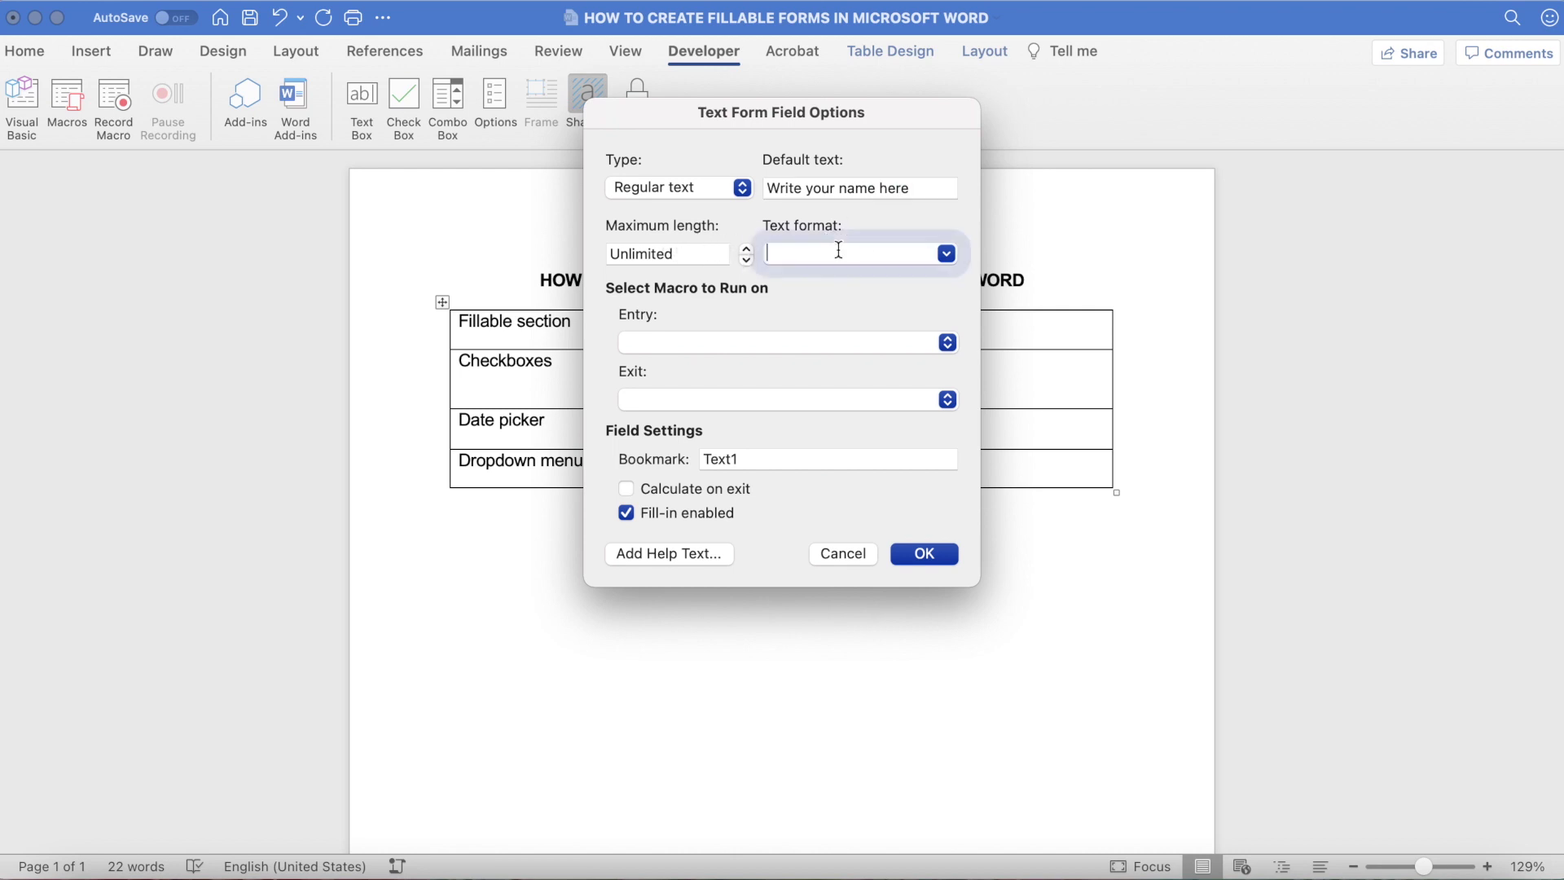
click(947, 254)
click(715, 290)
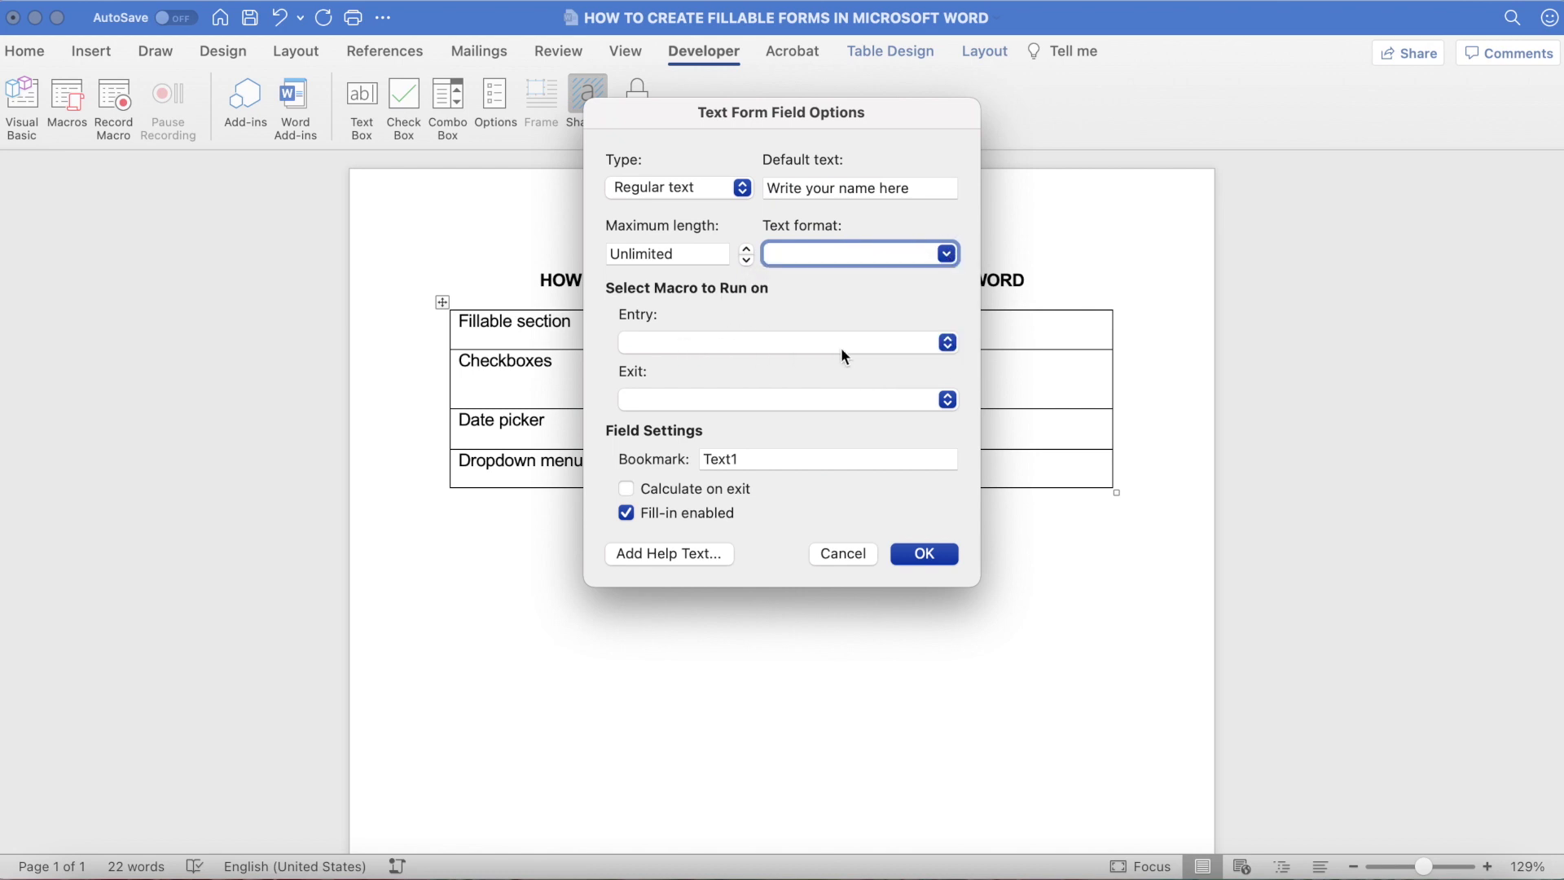
click(947, 342)
click(953, 347)
click(949, 404)
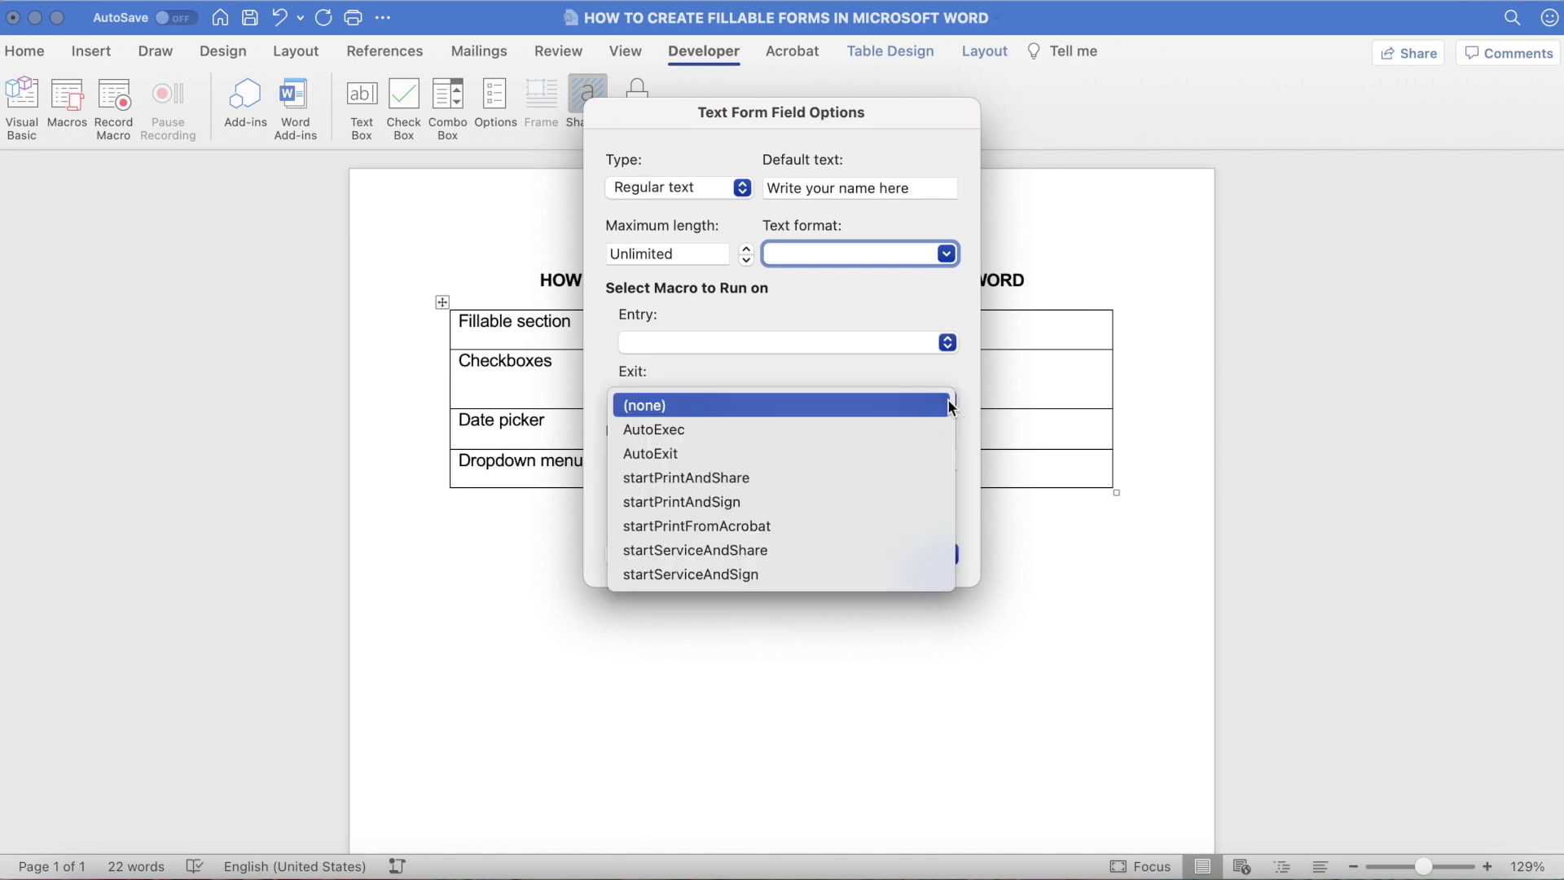
click(924, 404)
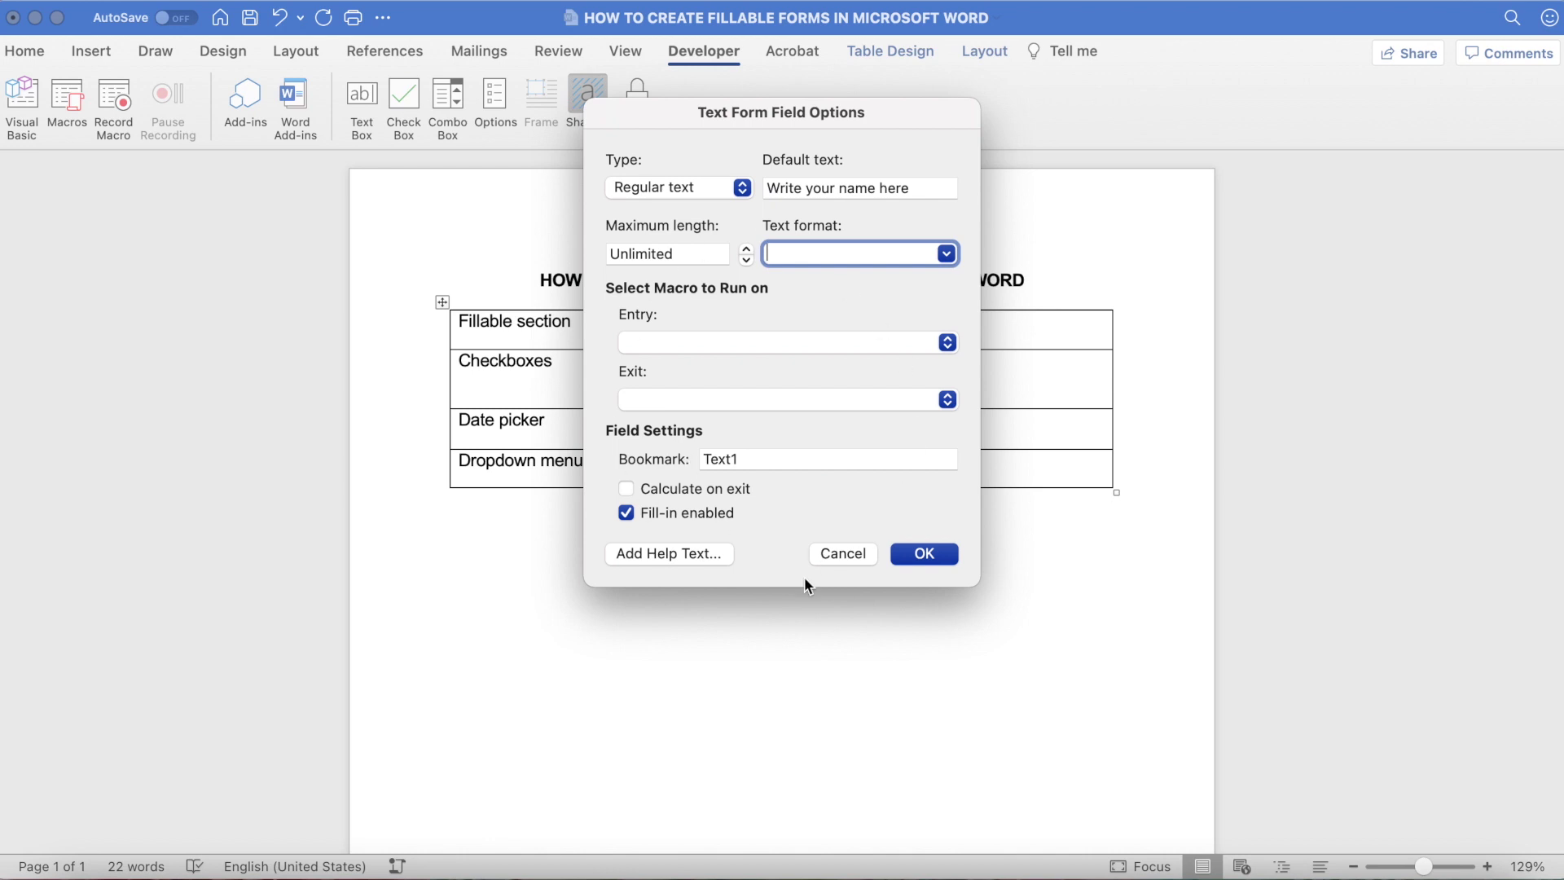
click(928, 556)
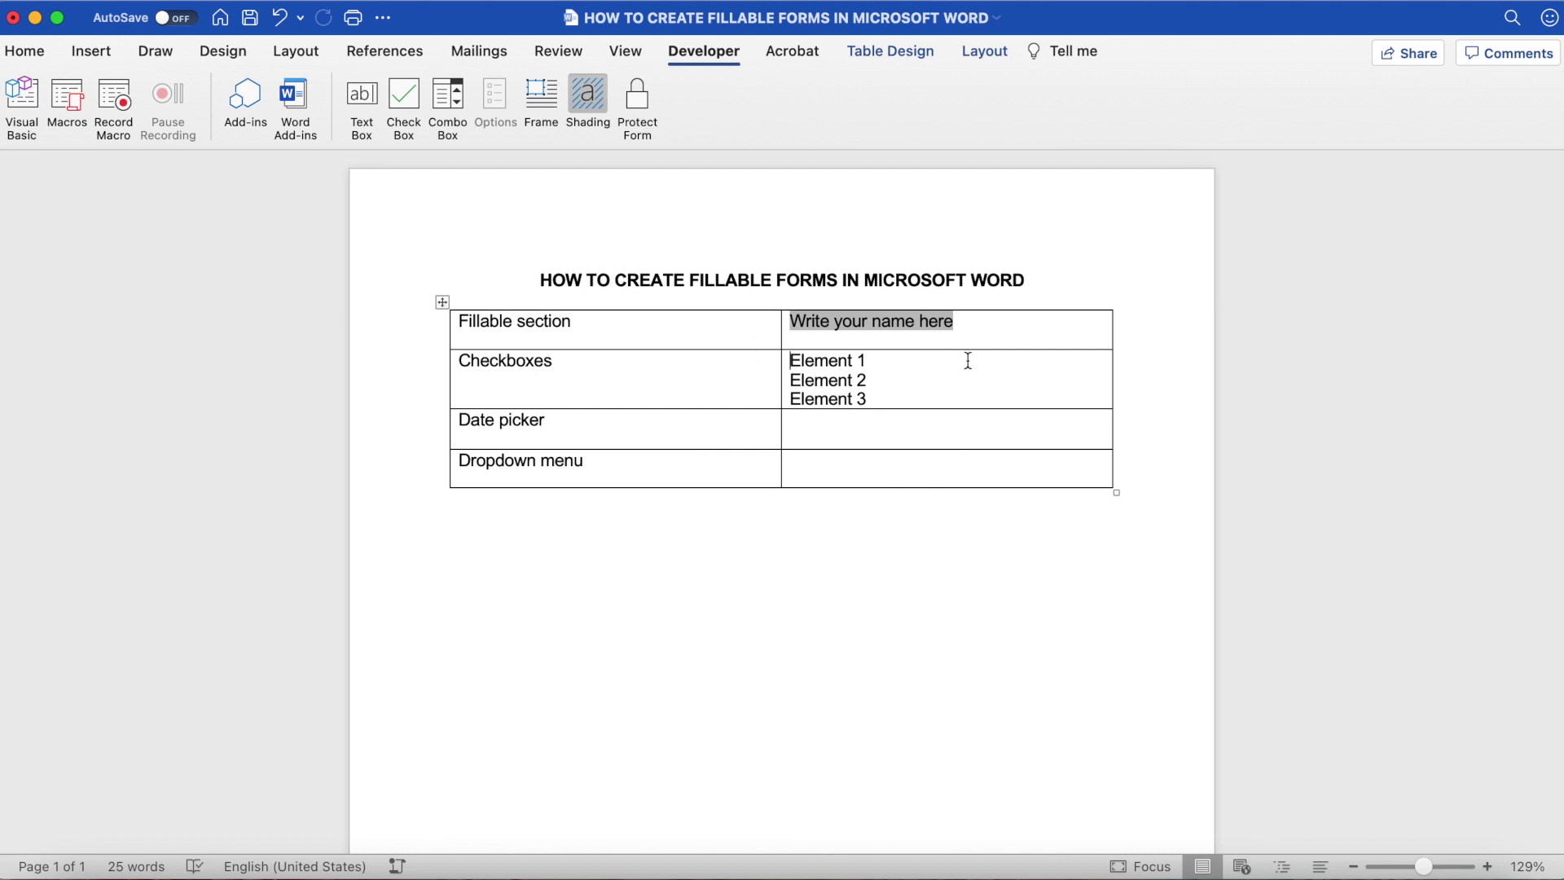
Step: Insert a check box form field before Element 1, keeping its default options
click(792, 358)
click(402, 107)
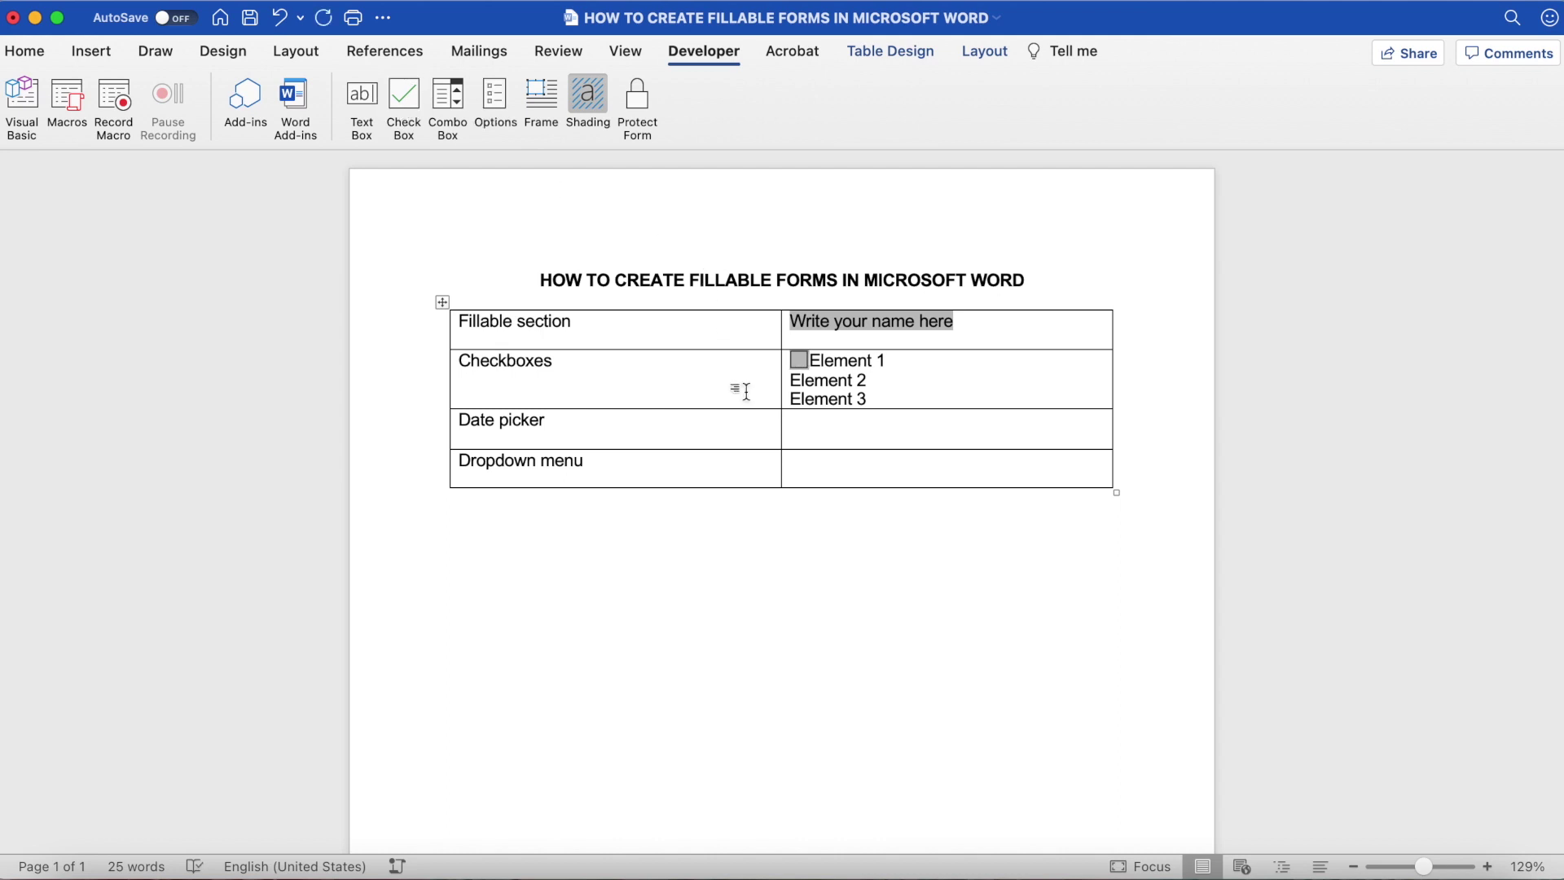
double_click(794, 356)
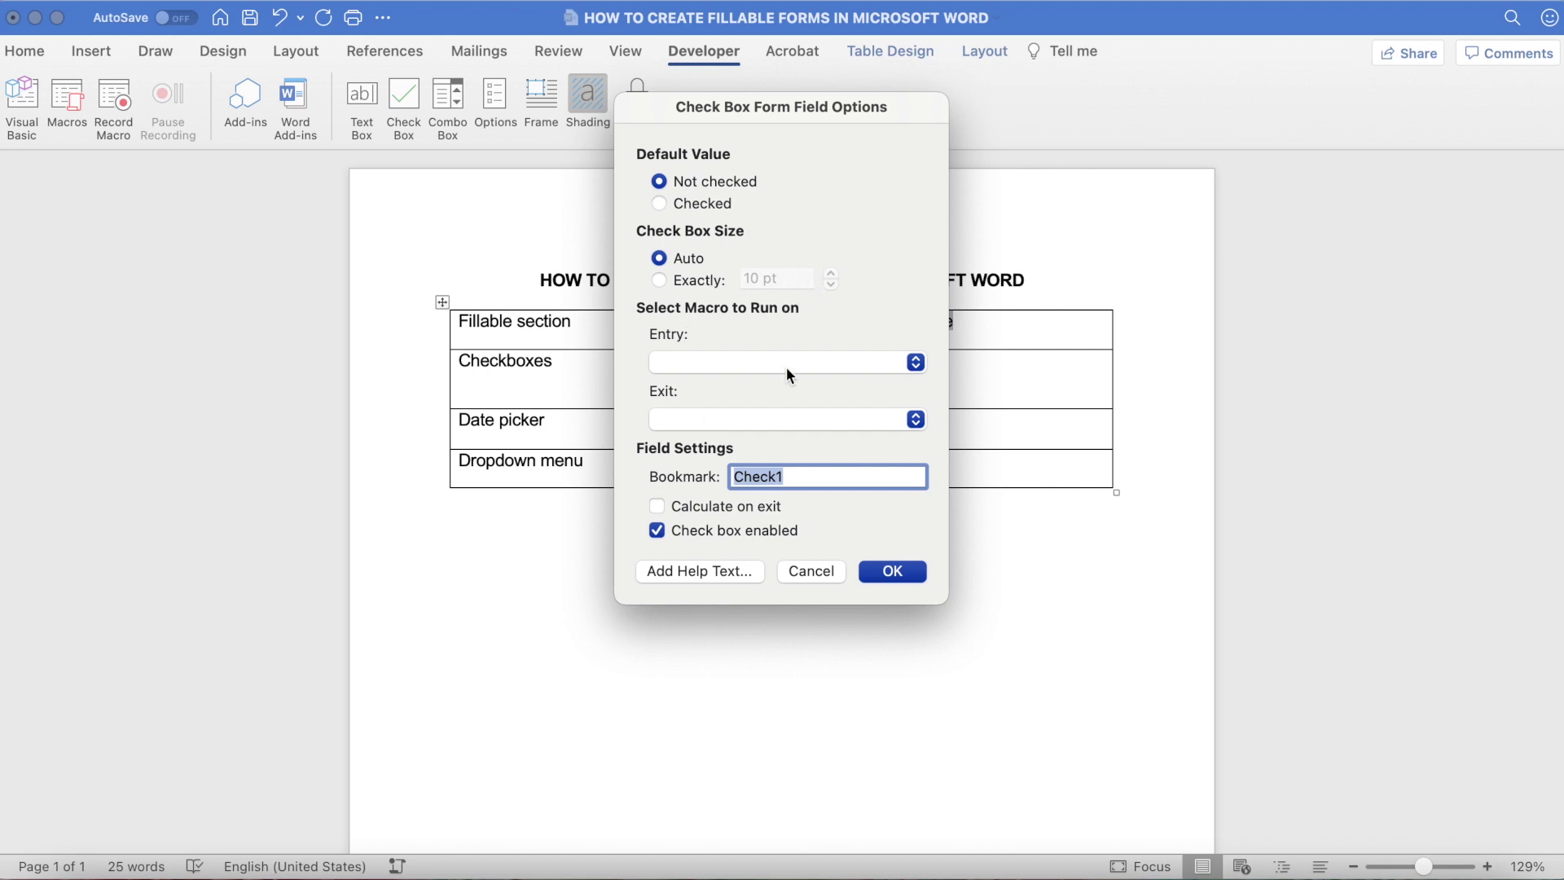
click(916, 369)
click(917, 366)
click(914, 421)
click(912, 425)
click(917, 575)
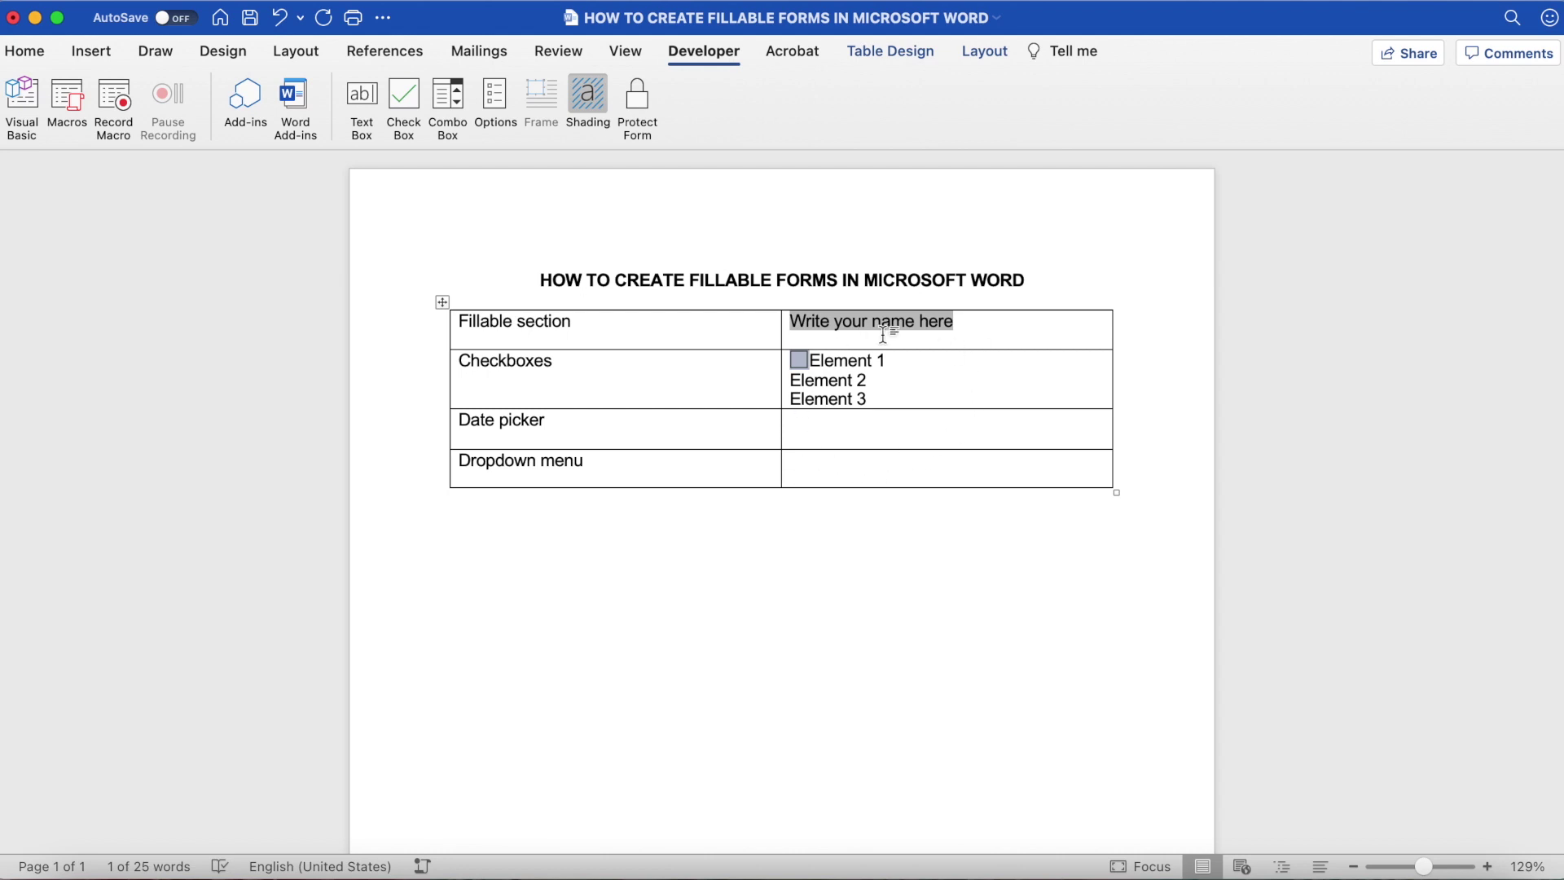
Step: Add check boxes before Elements 2 and 3, and a text form field in the Date picker cell
click(790, 380)
click(412, 112)
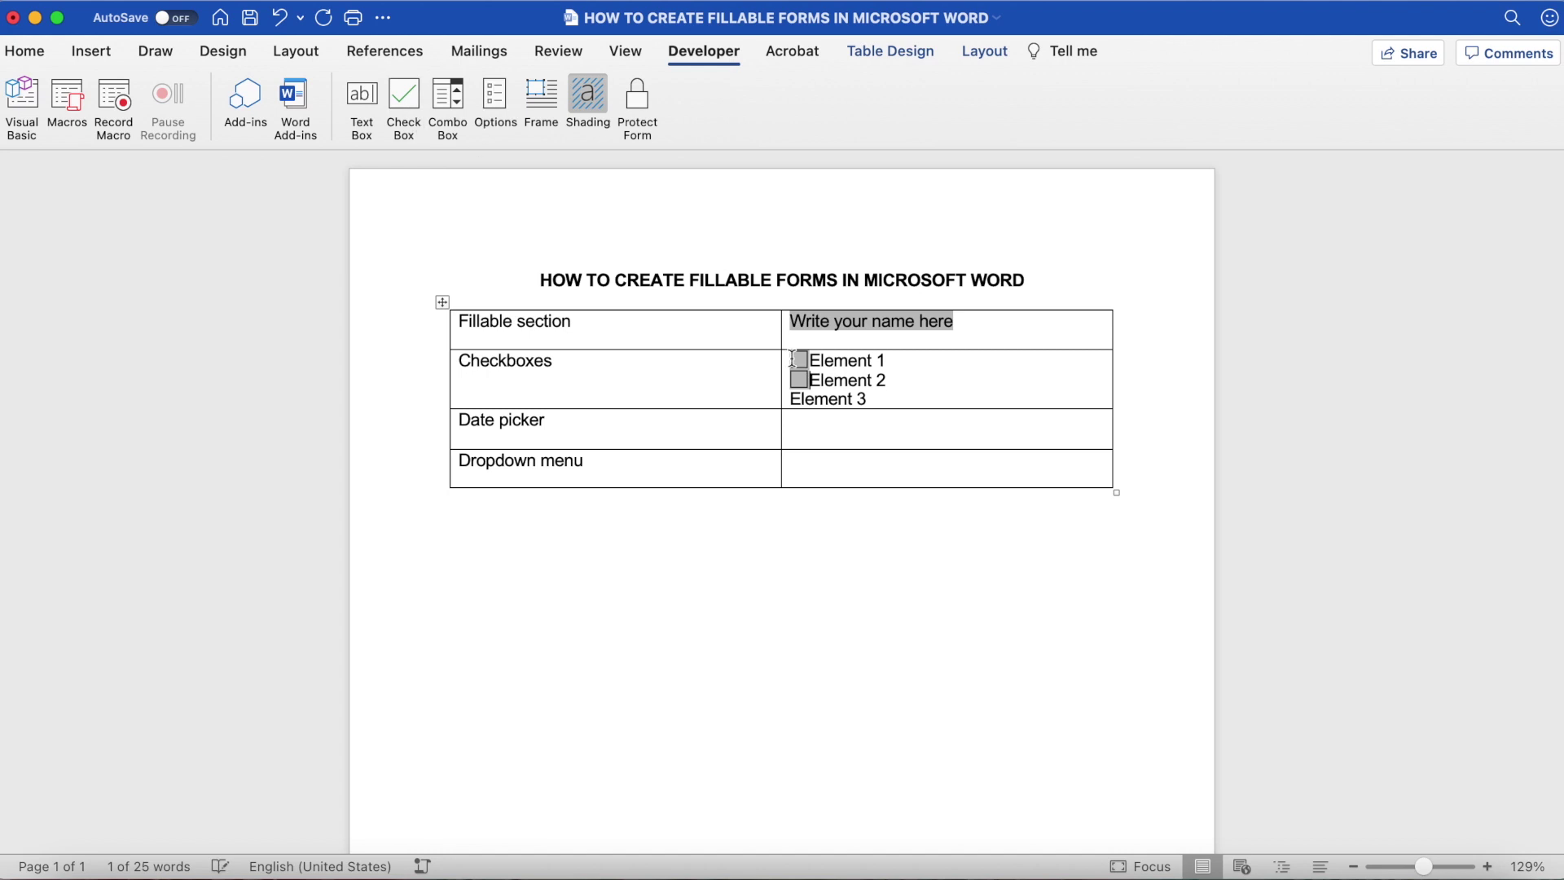
click(792, 399)
click(404, 110)
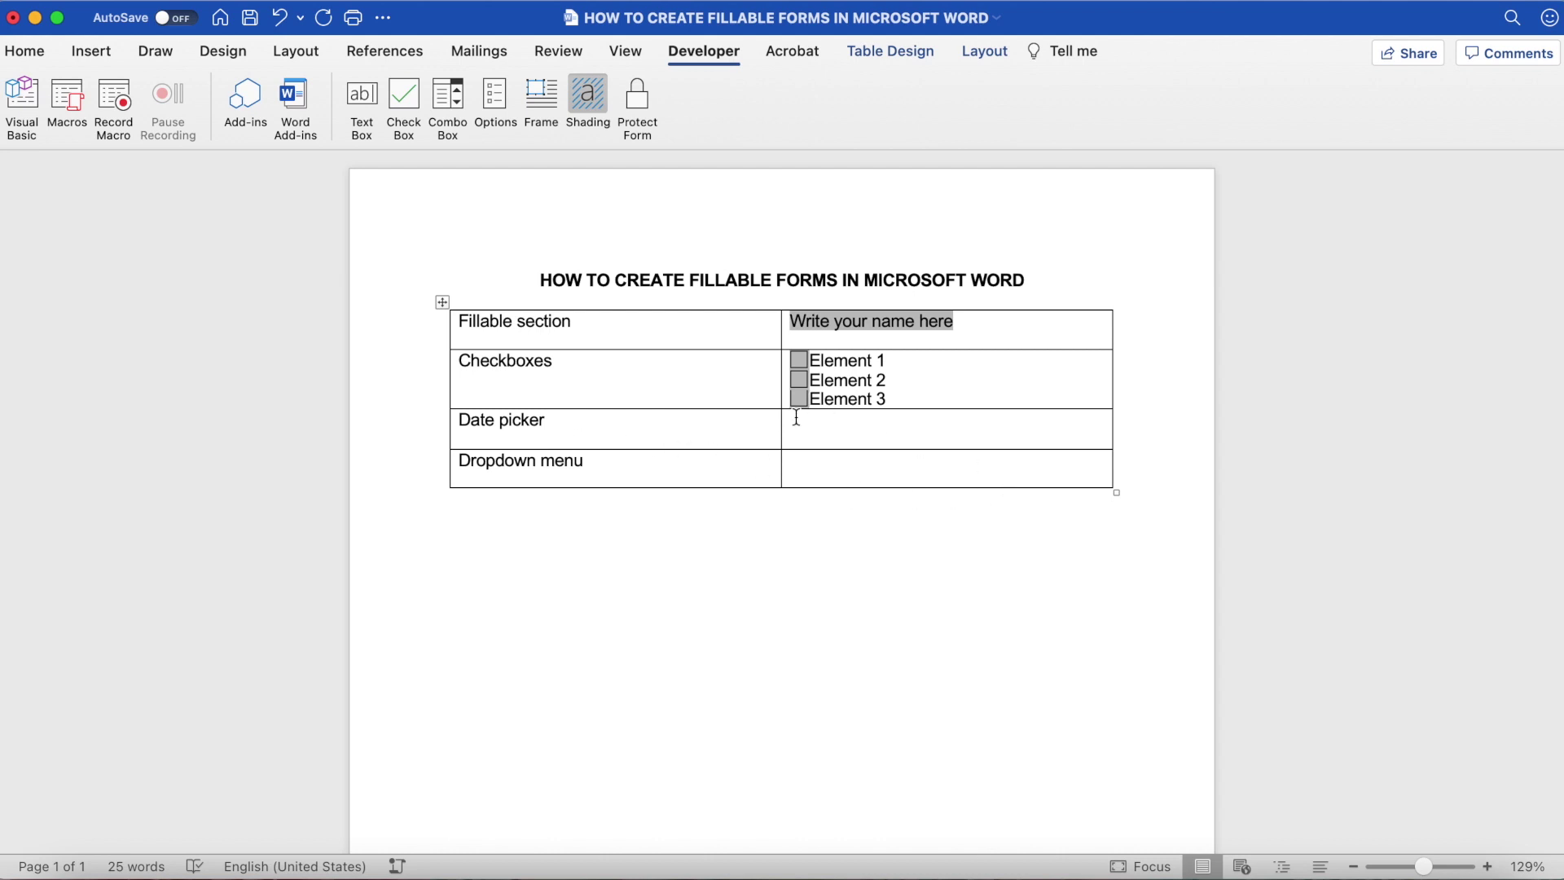
click(887, 431)
click(363, 104)
Step: Set the Date picker field to Date type, default date April 8th (4/8/21), format M/d/yy
double_click(822, 424)
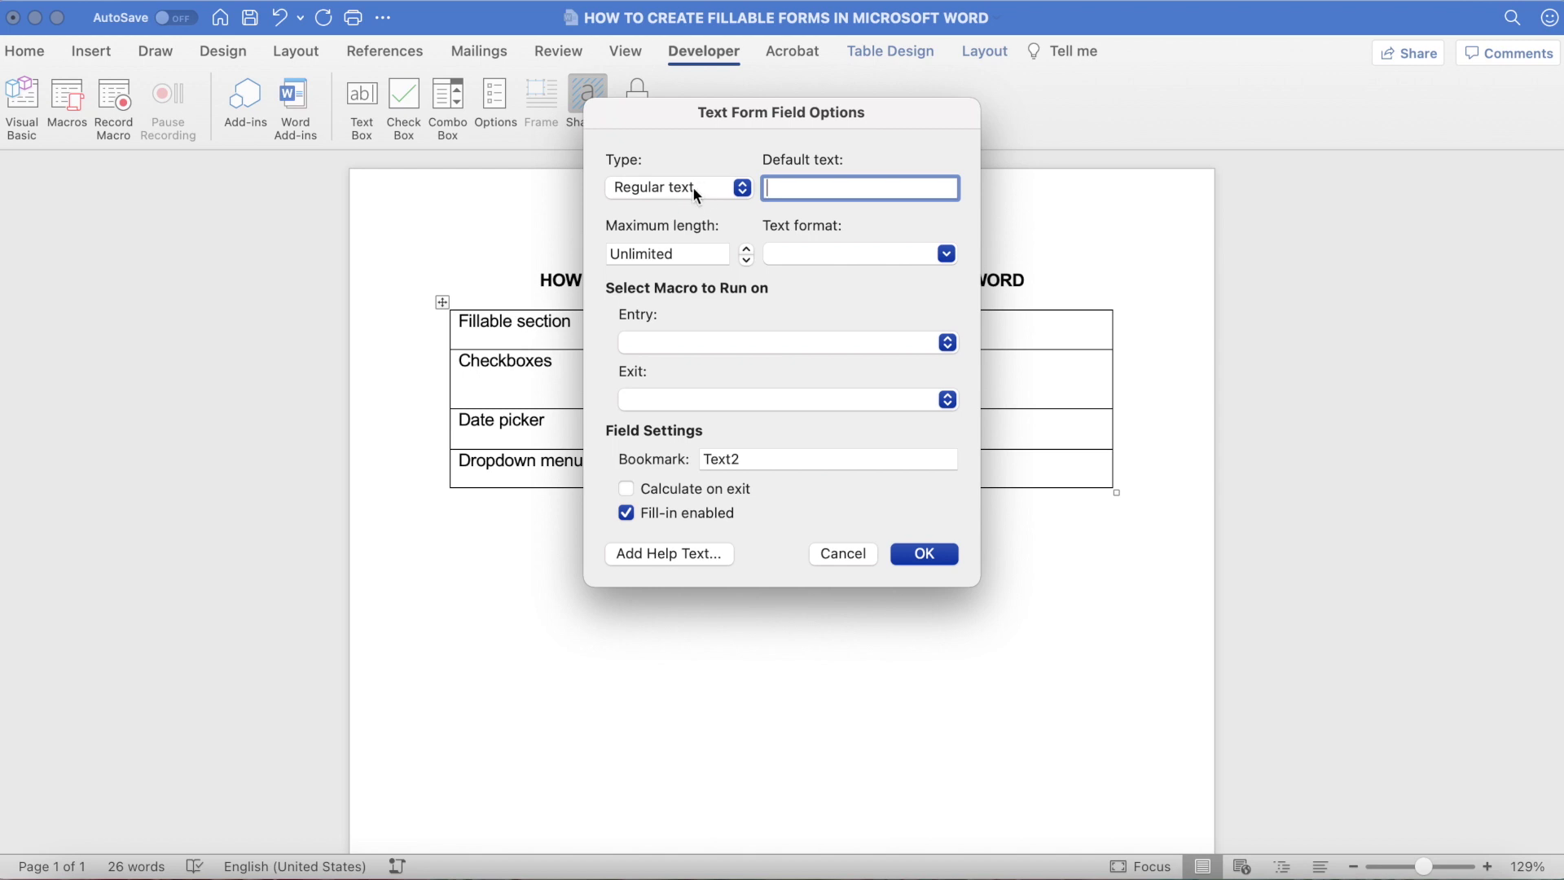
click(742, 189)
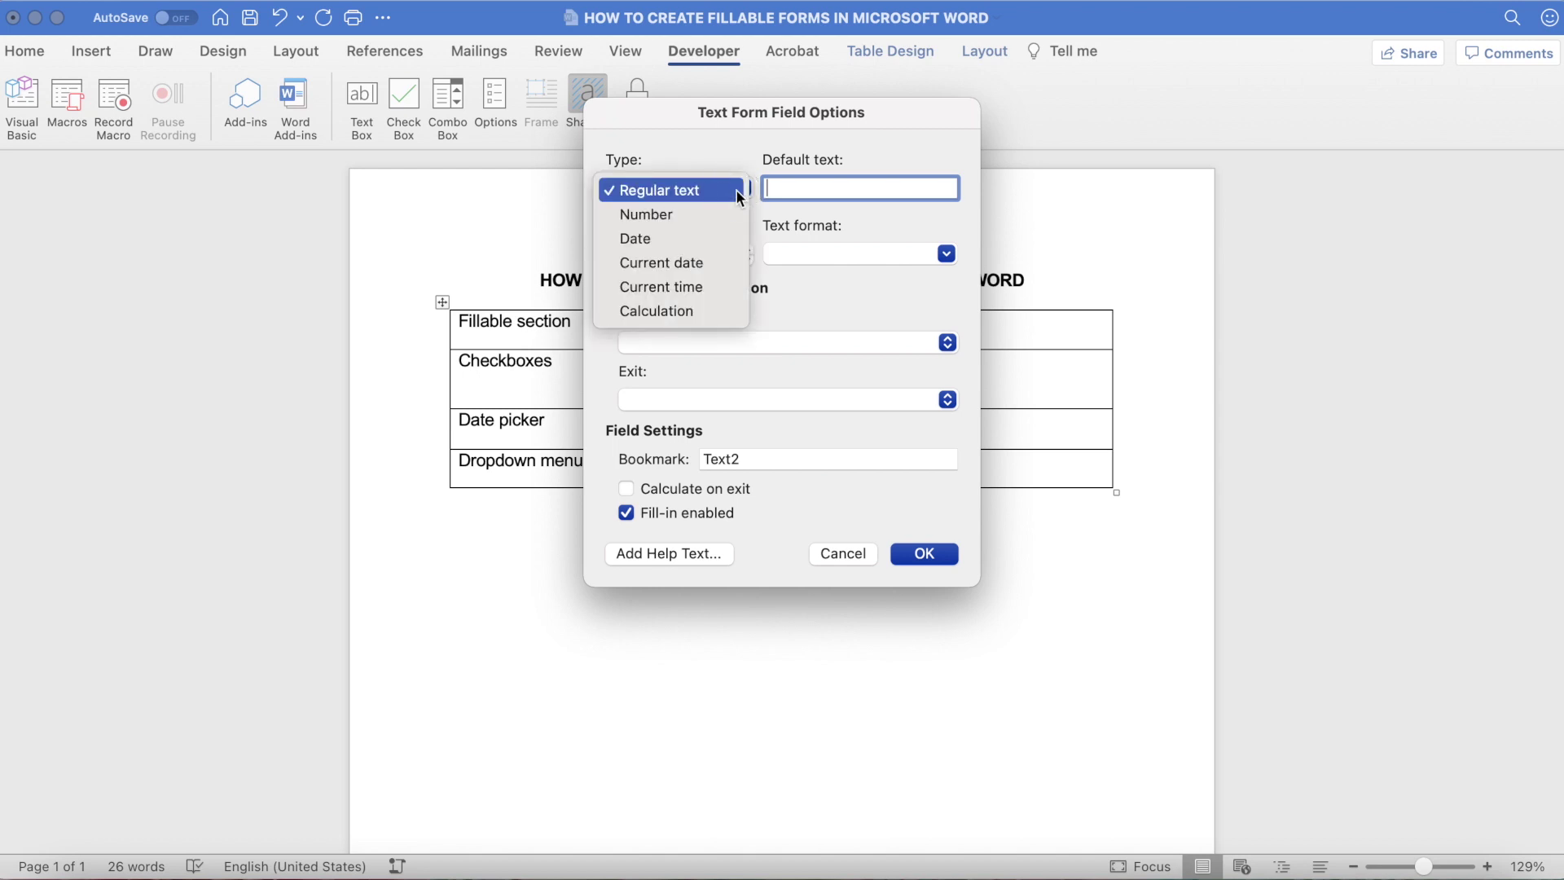
click(715, 241)
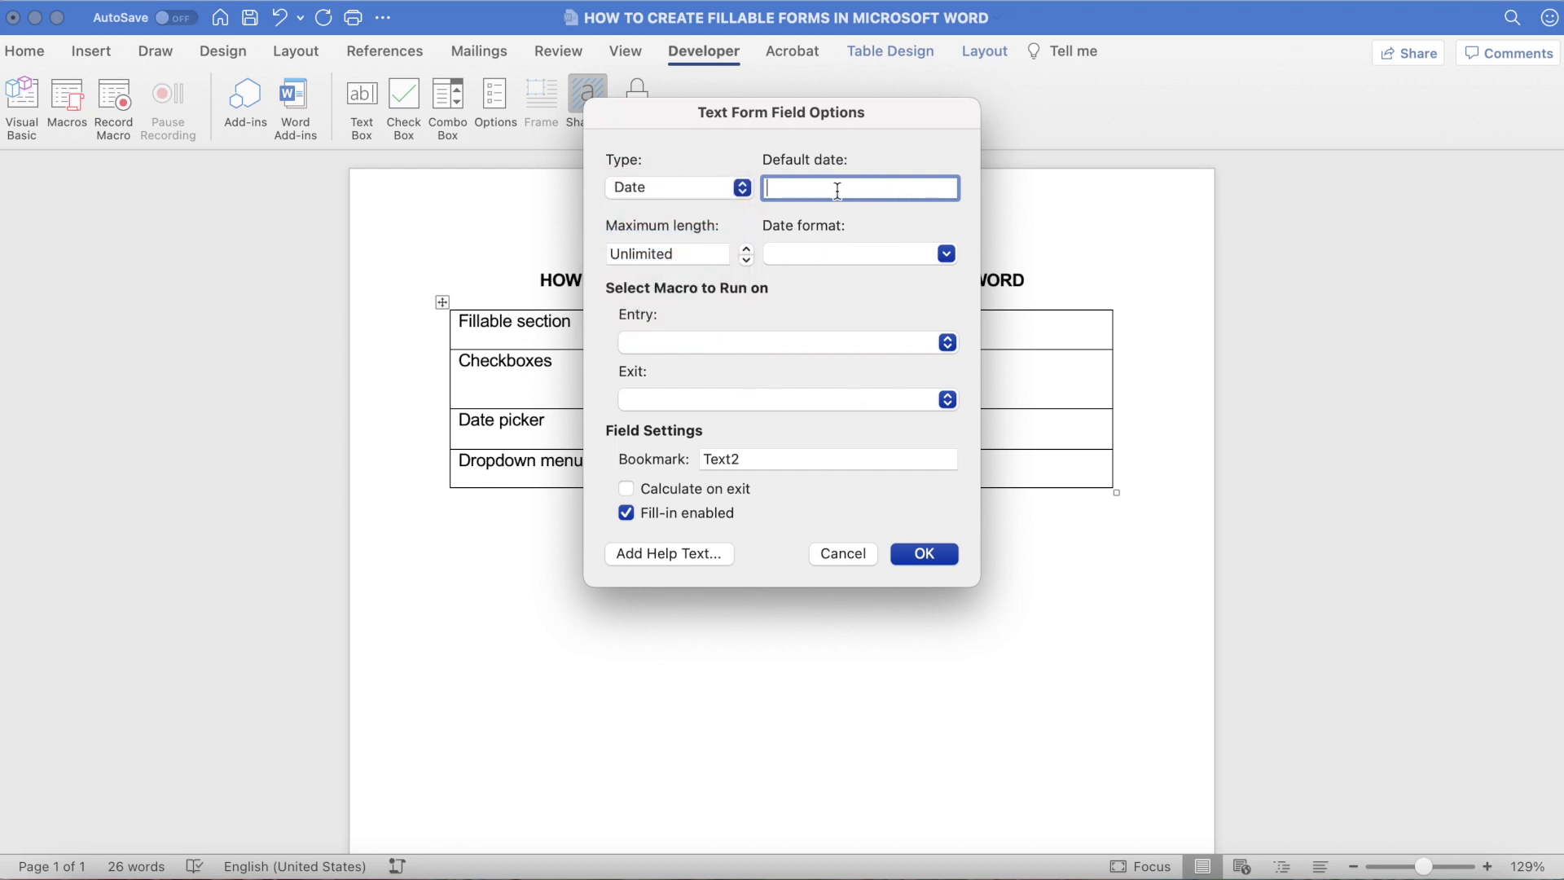
text(April 8th)
click(947, 254)
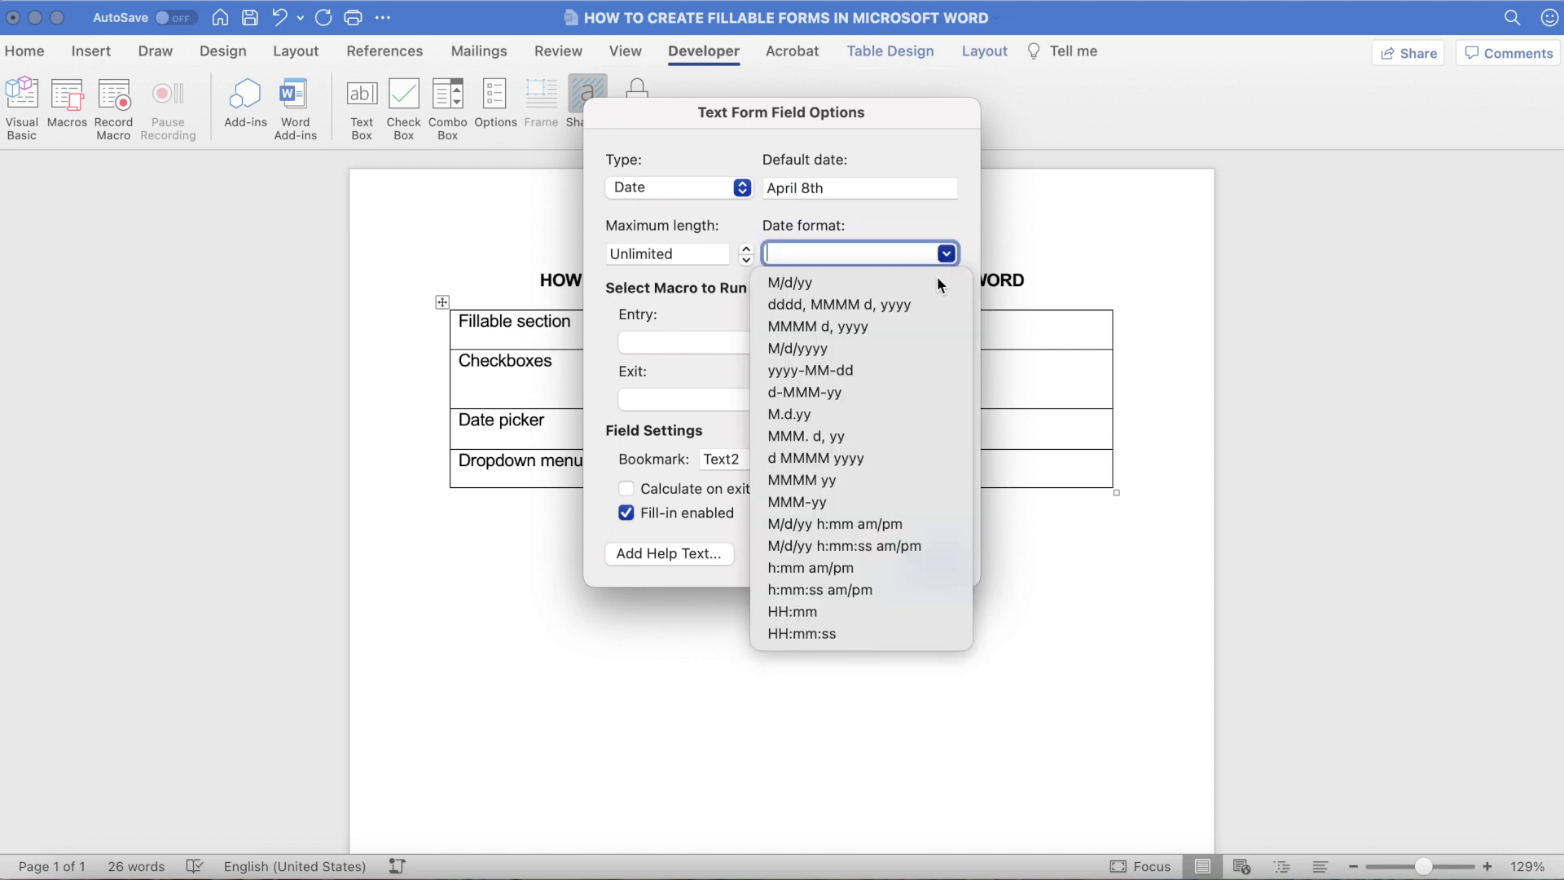
click(802, 286)
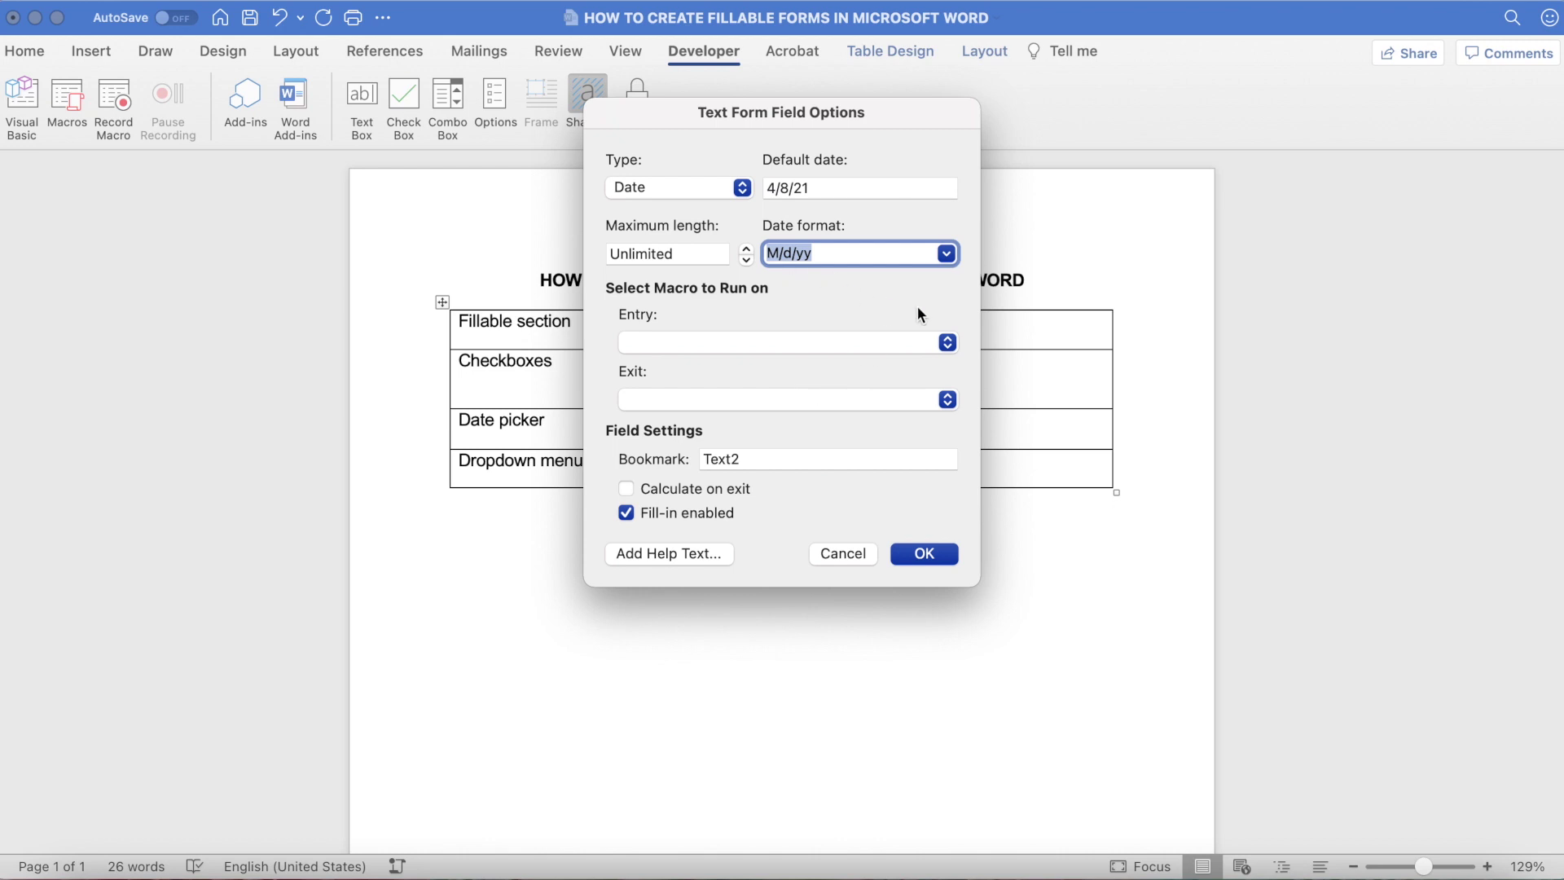
click(947, 343)
key(Escape)
click(948, 399)
key(Escape)
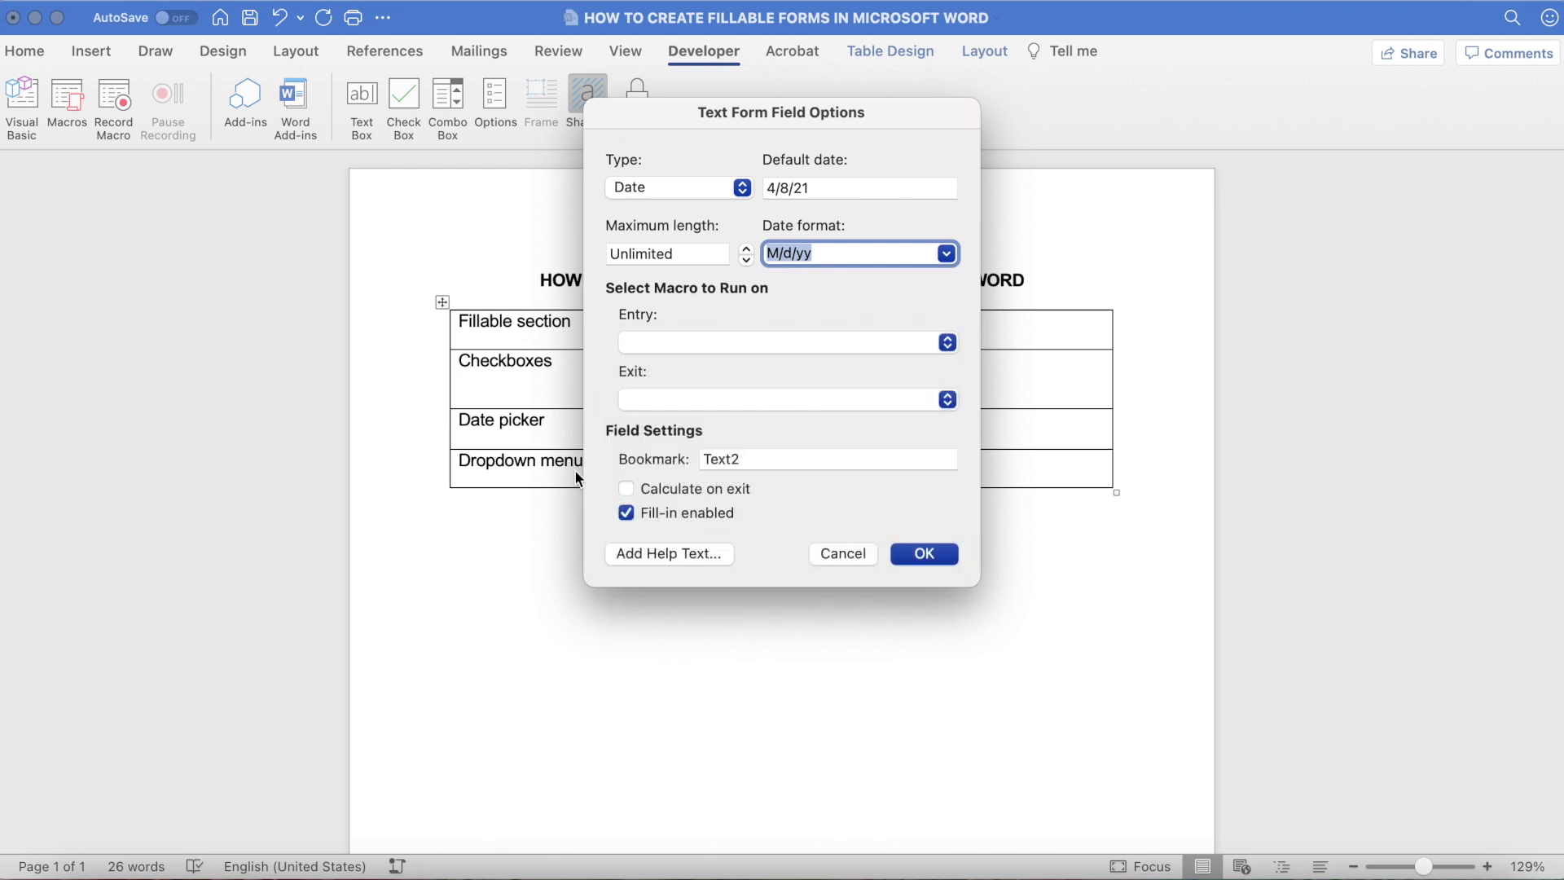
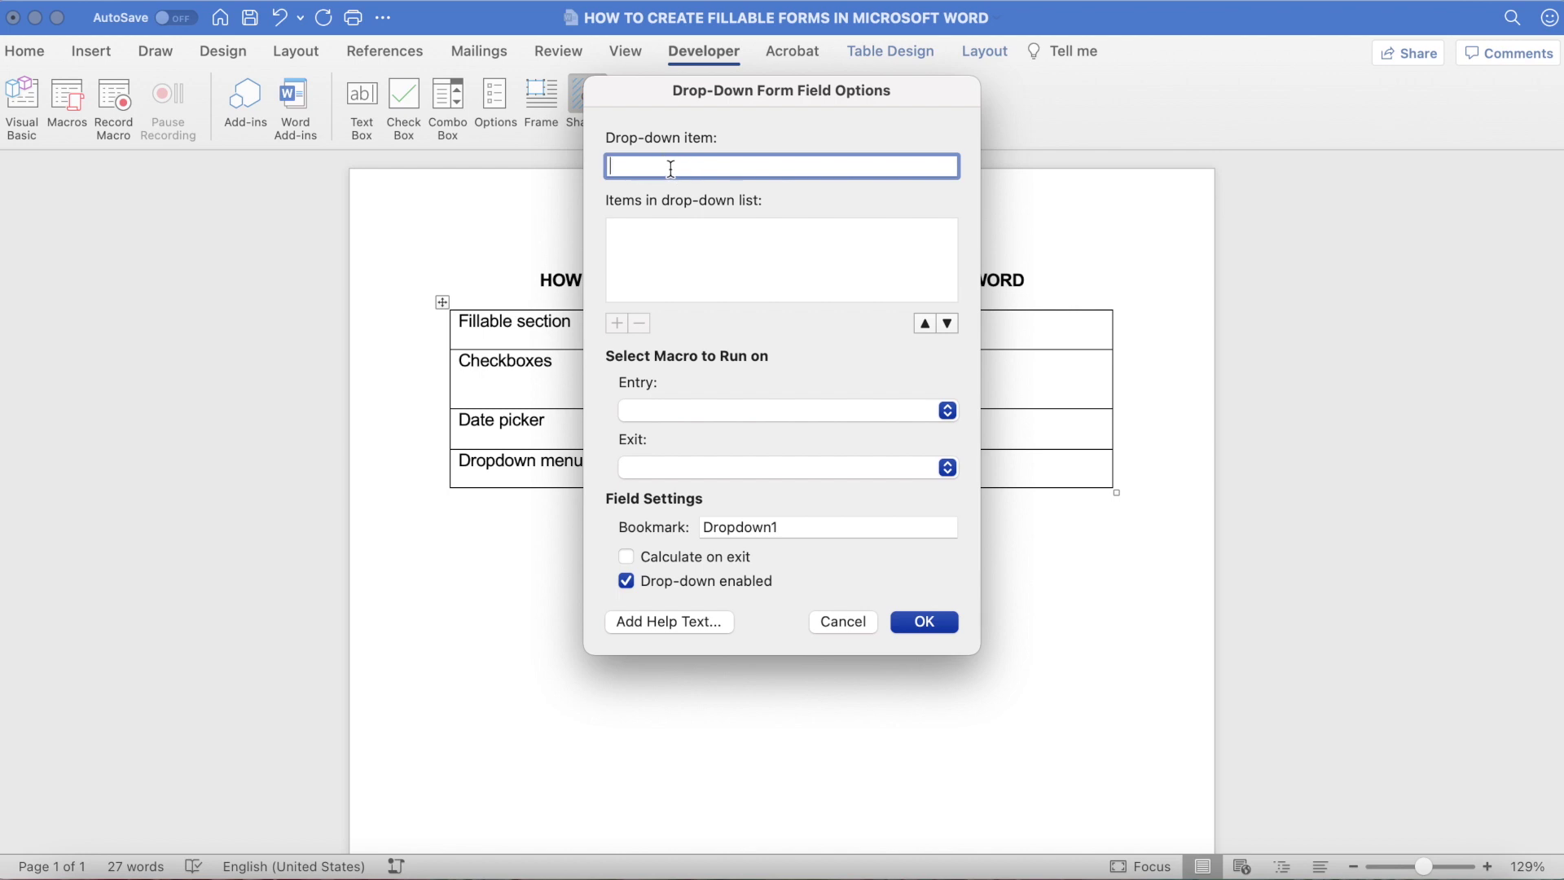
Step: Add Dropdown item 1, Dropdown item 2 and Dropdown item 3, moving item 3 up and back down
text(Dropdown item 1)
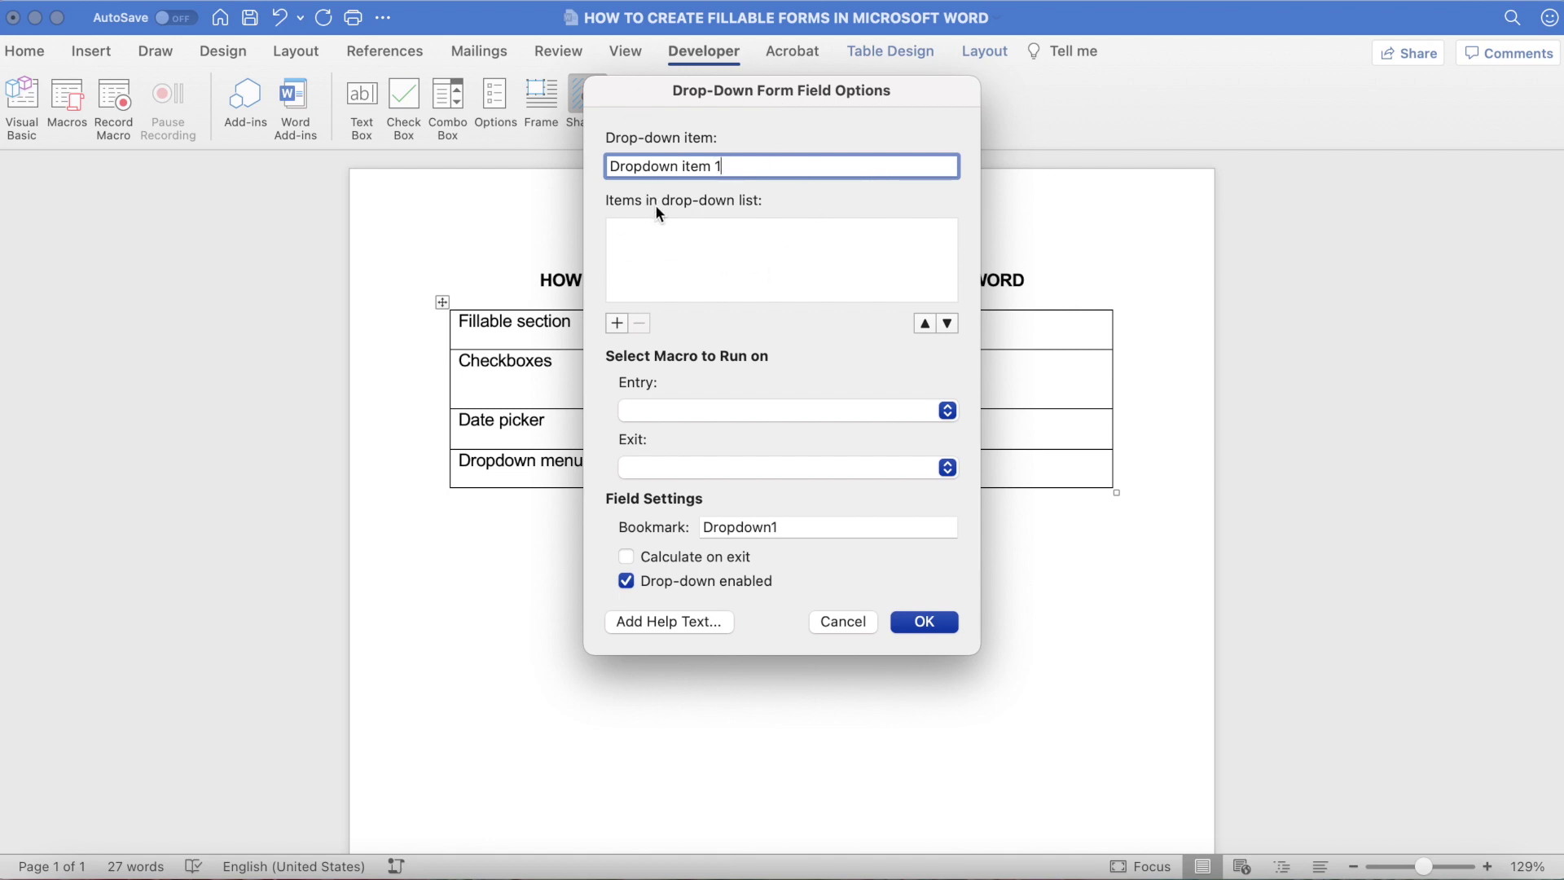
key(Return)
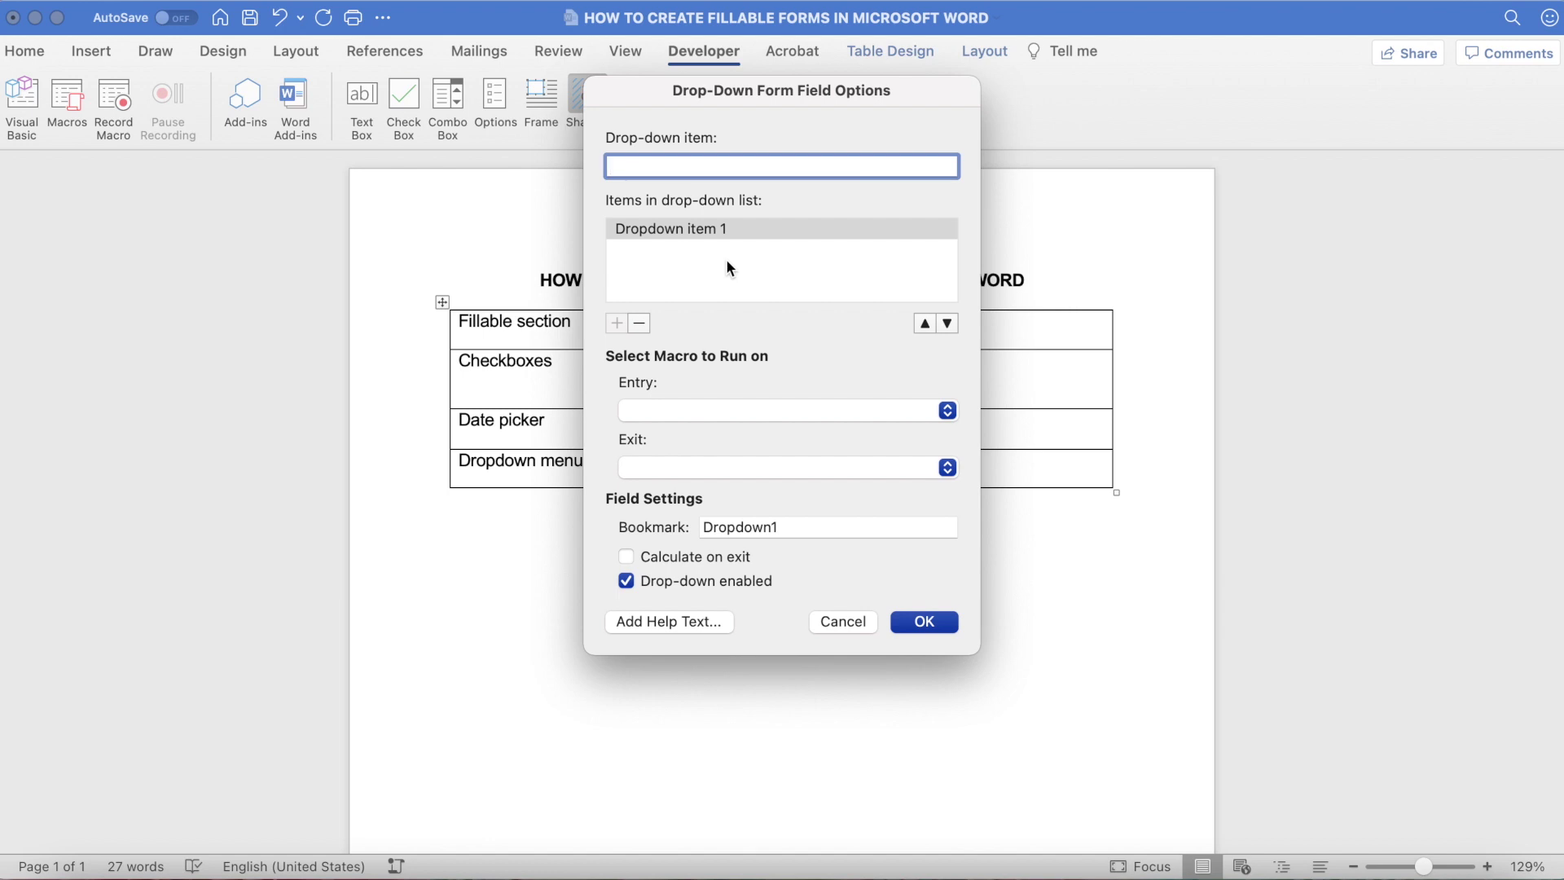
text(Dropdown item 2)
key(Return)
text(Dropdown item 3)
key(Return)
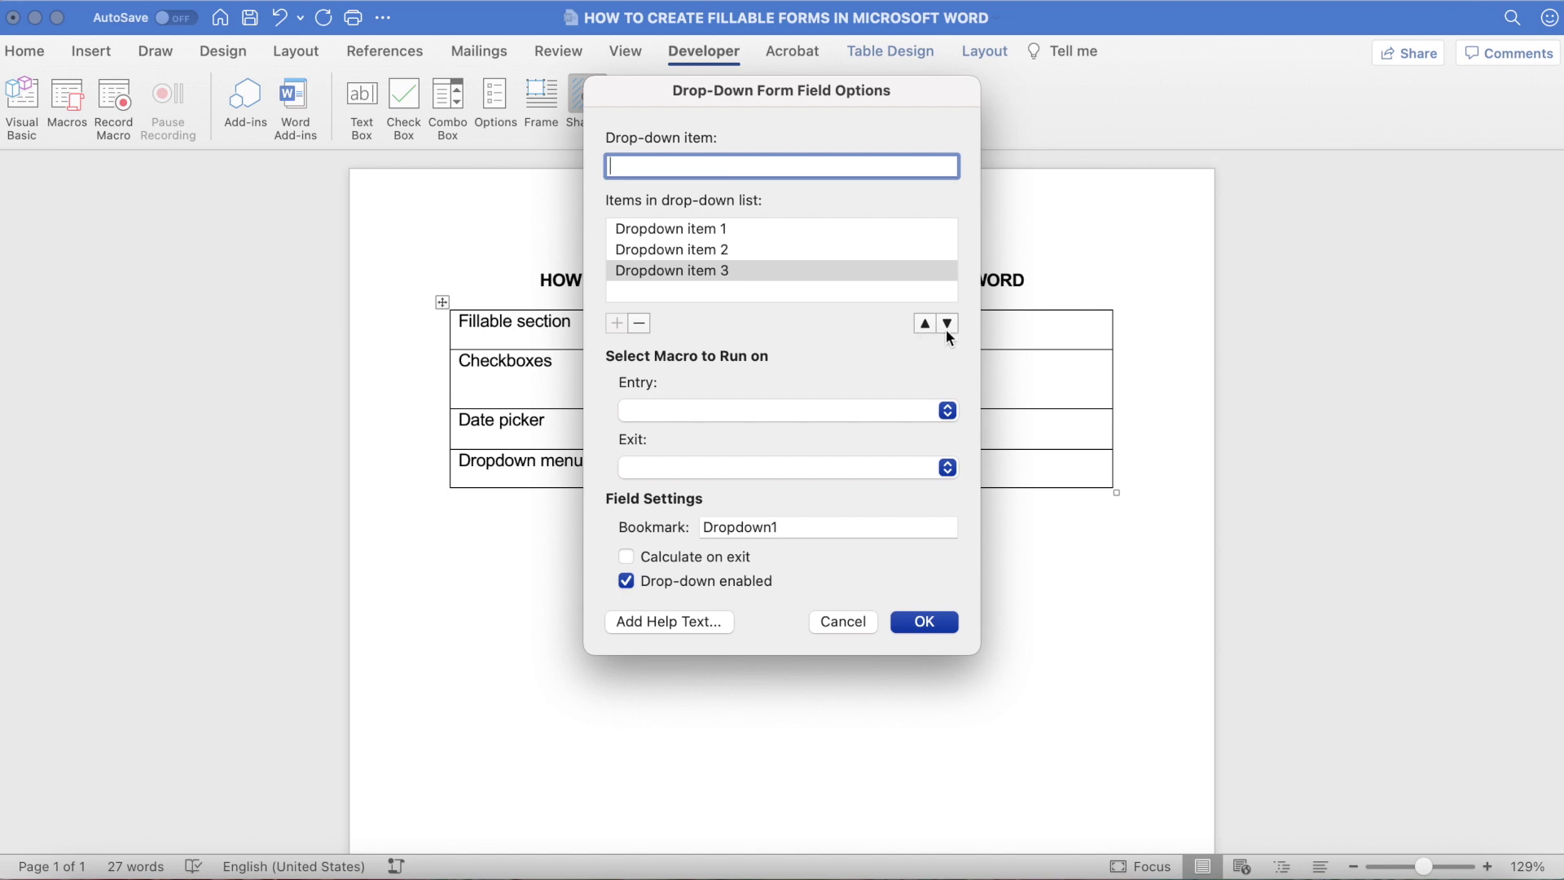
click(925, 325)
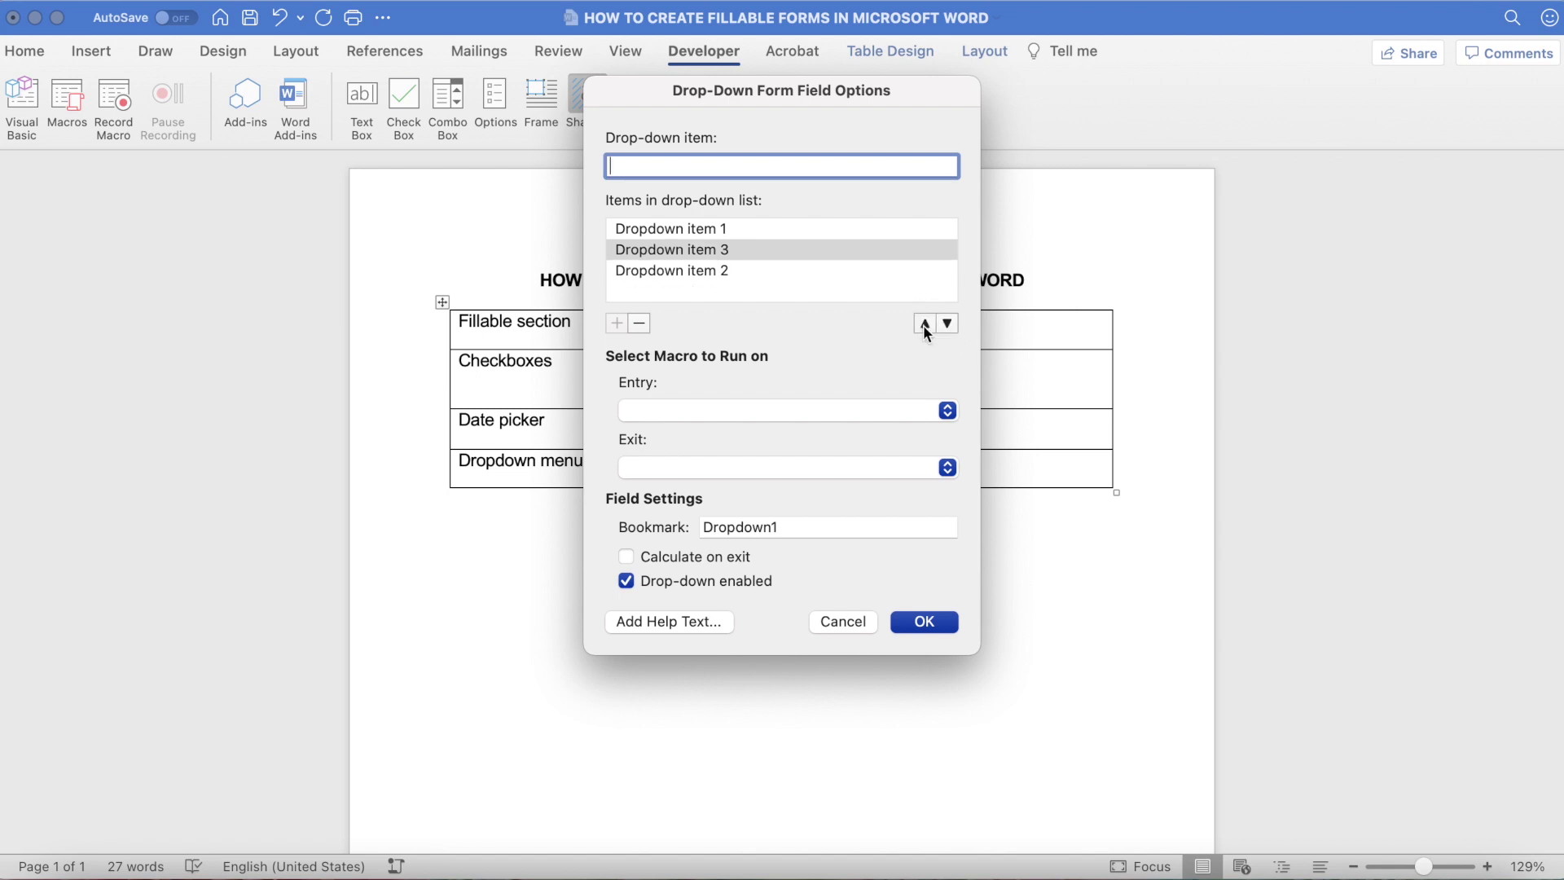
click(948, 324)
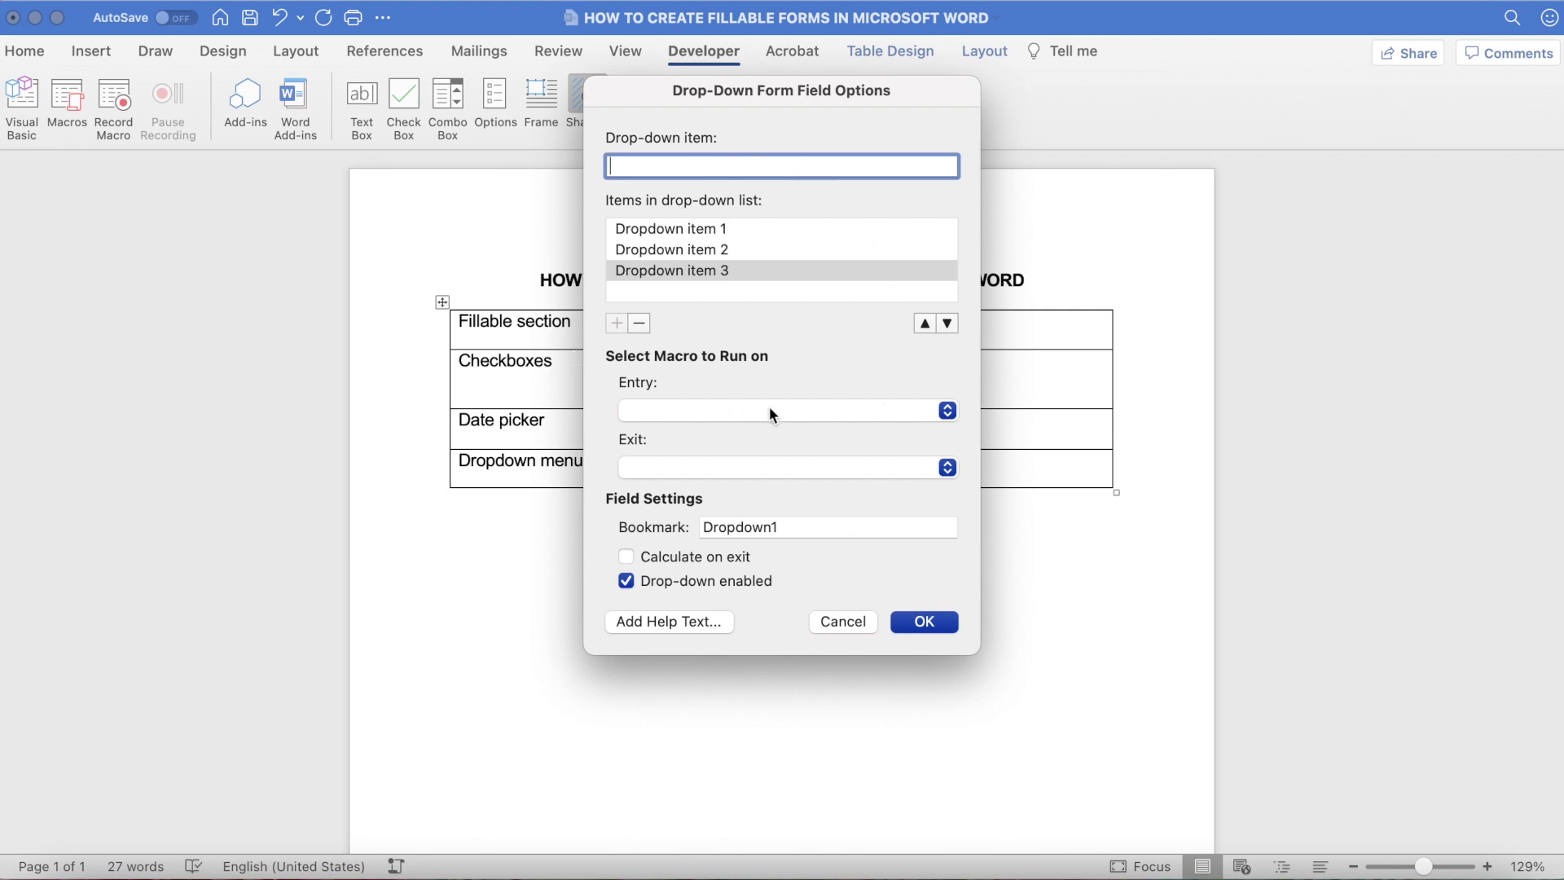
Step: Leave the entry and exit macros at (none) and confirm the drop-down field options
click(947, 410)
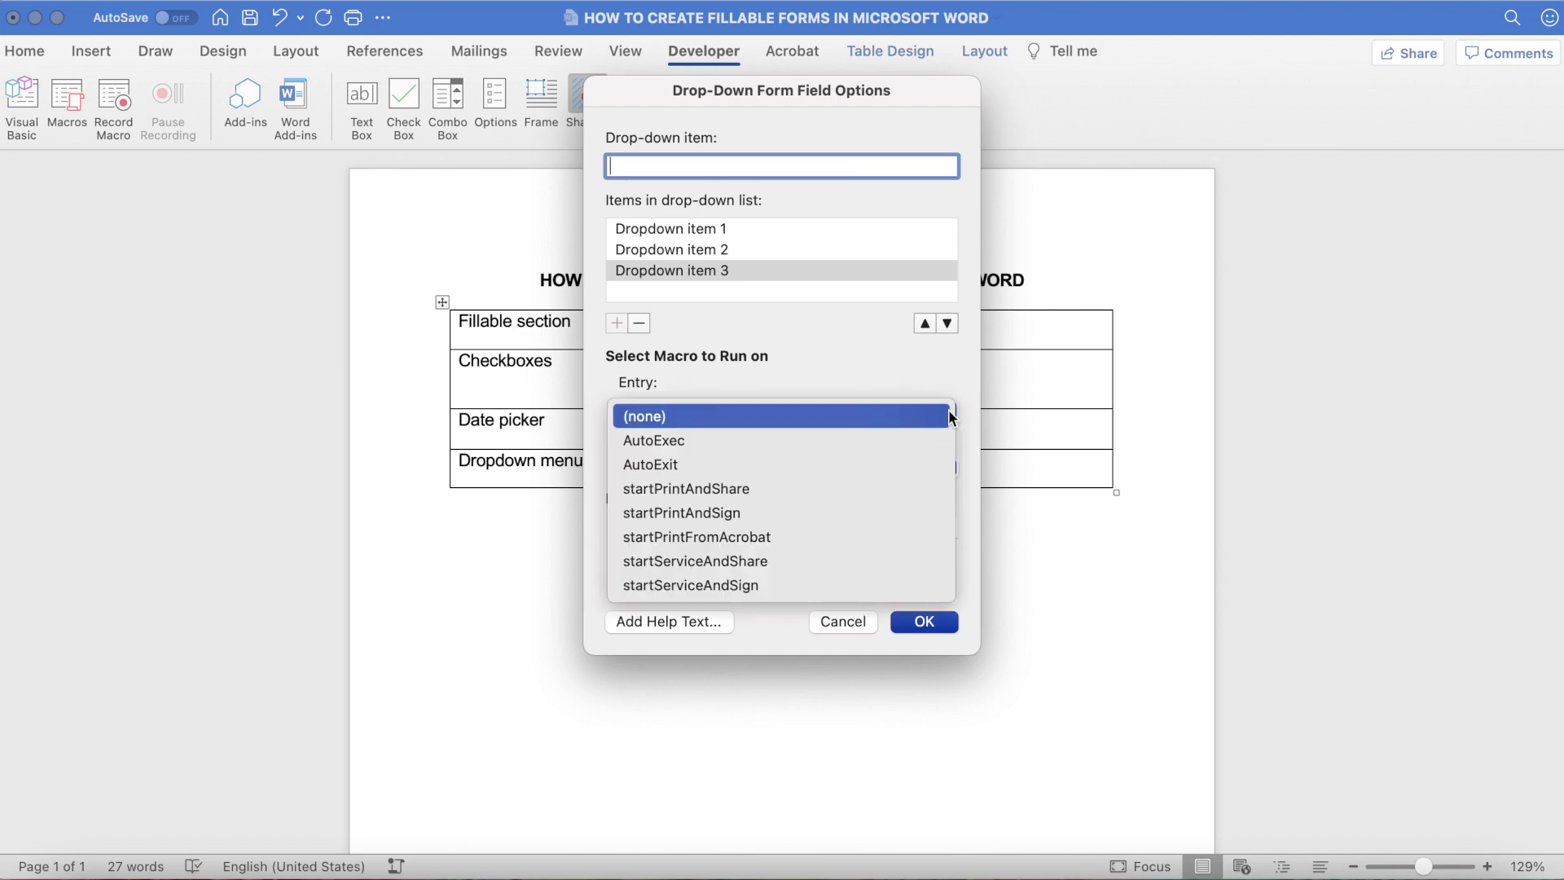
click(948, 409)
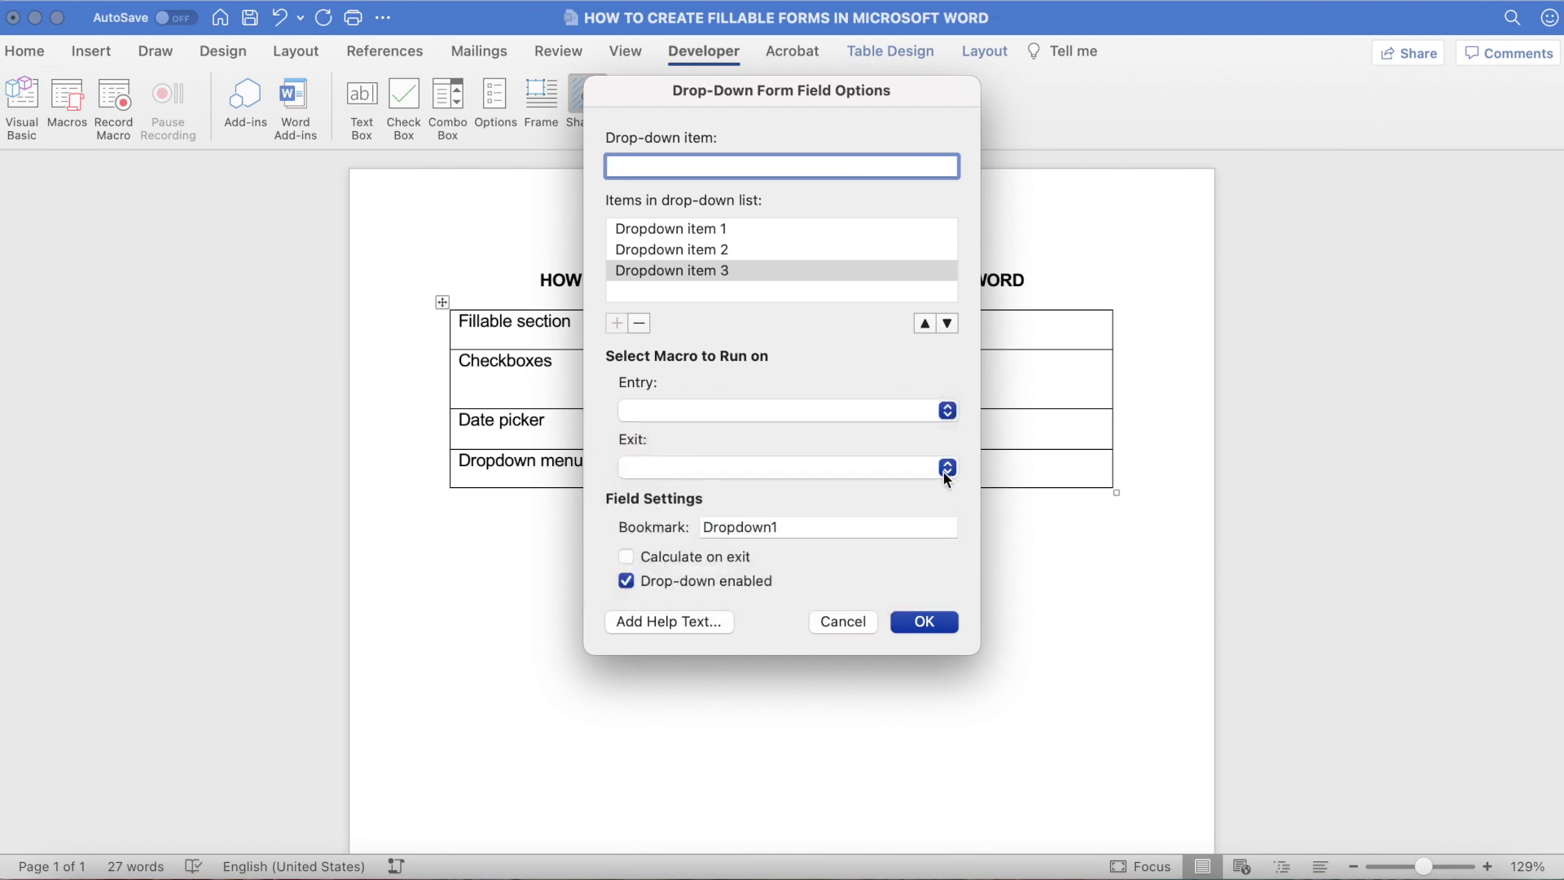
click(947, 468)
click(943, 477)
click(924, 621)
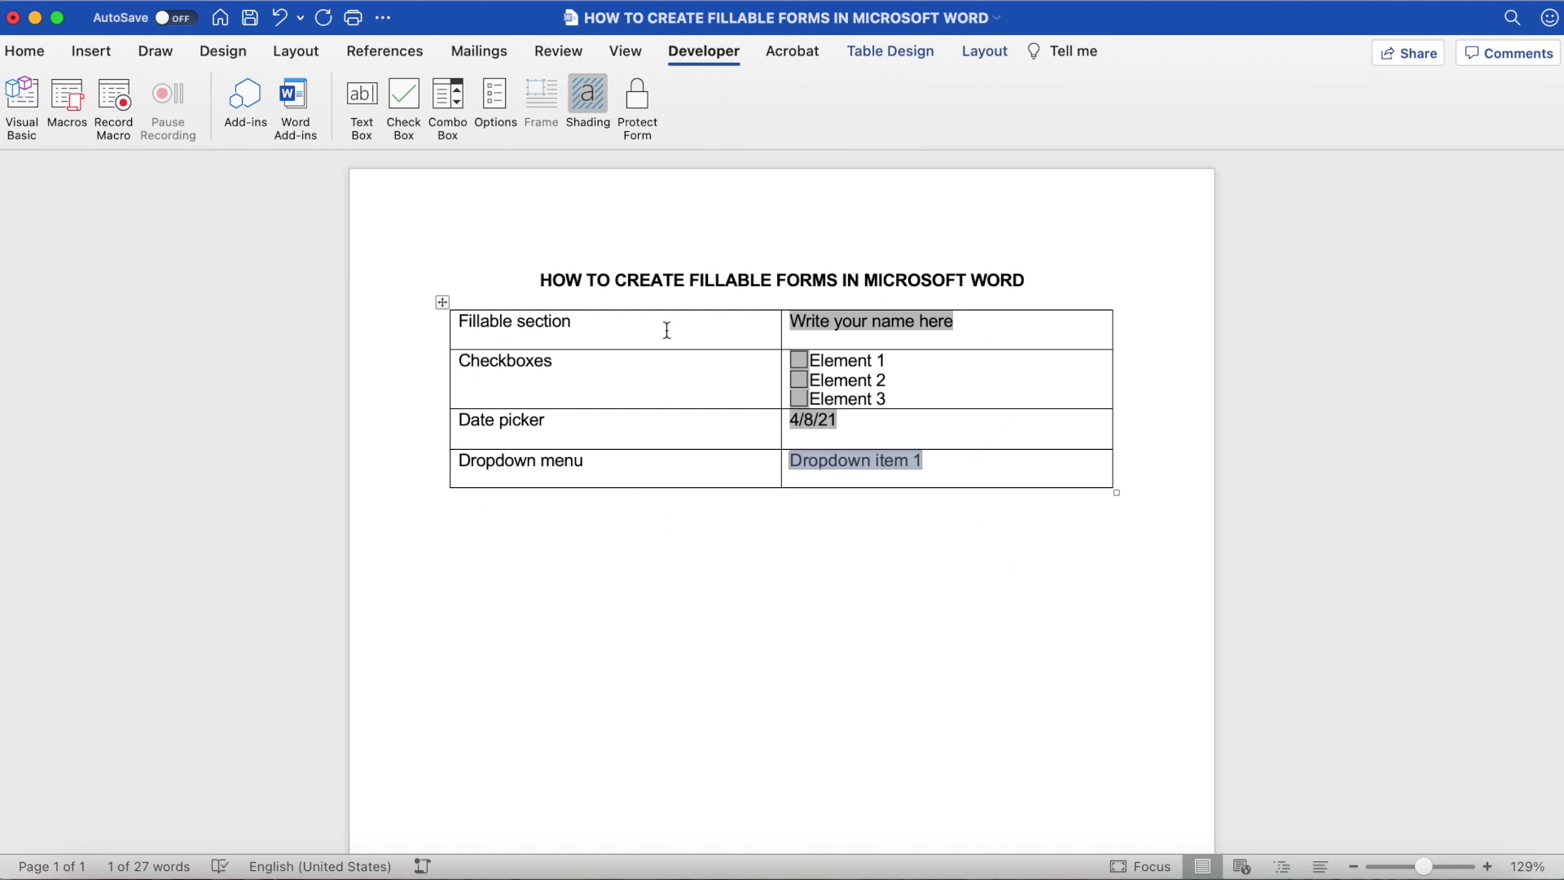
Step: Turn on Protect Form on the Developer tab and click back into the document
click(638, 92)
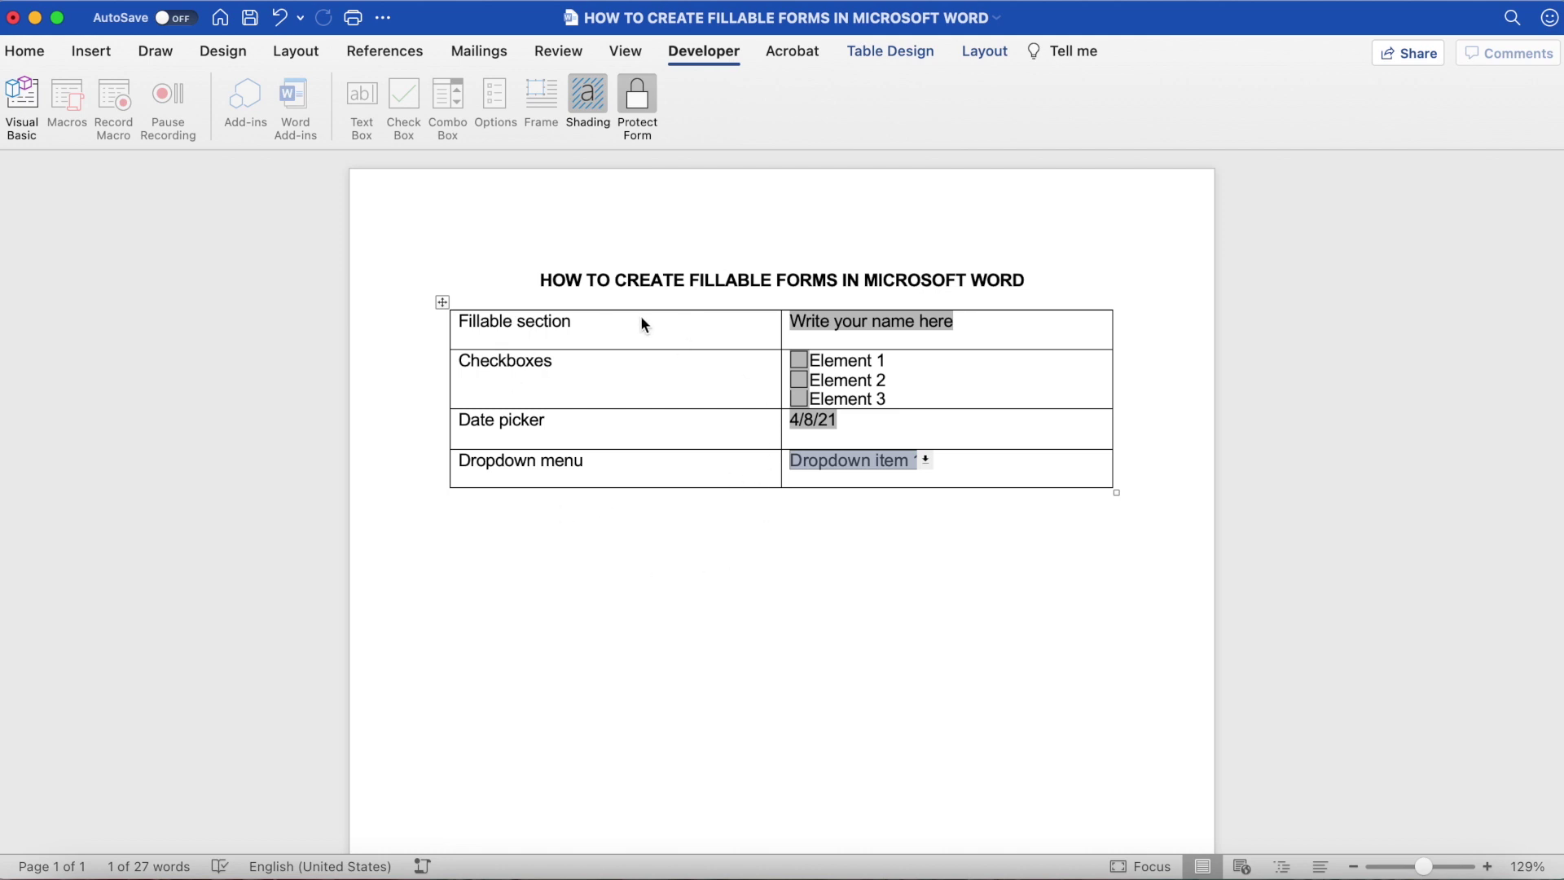
click(687, 387)
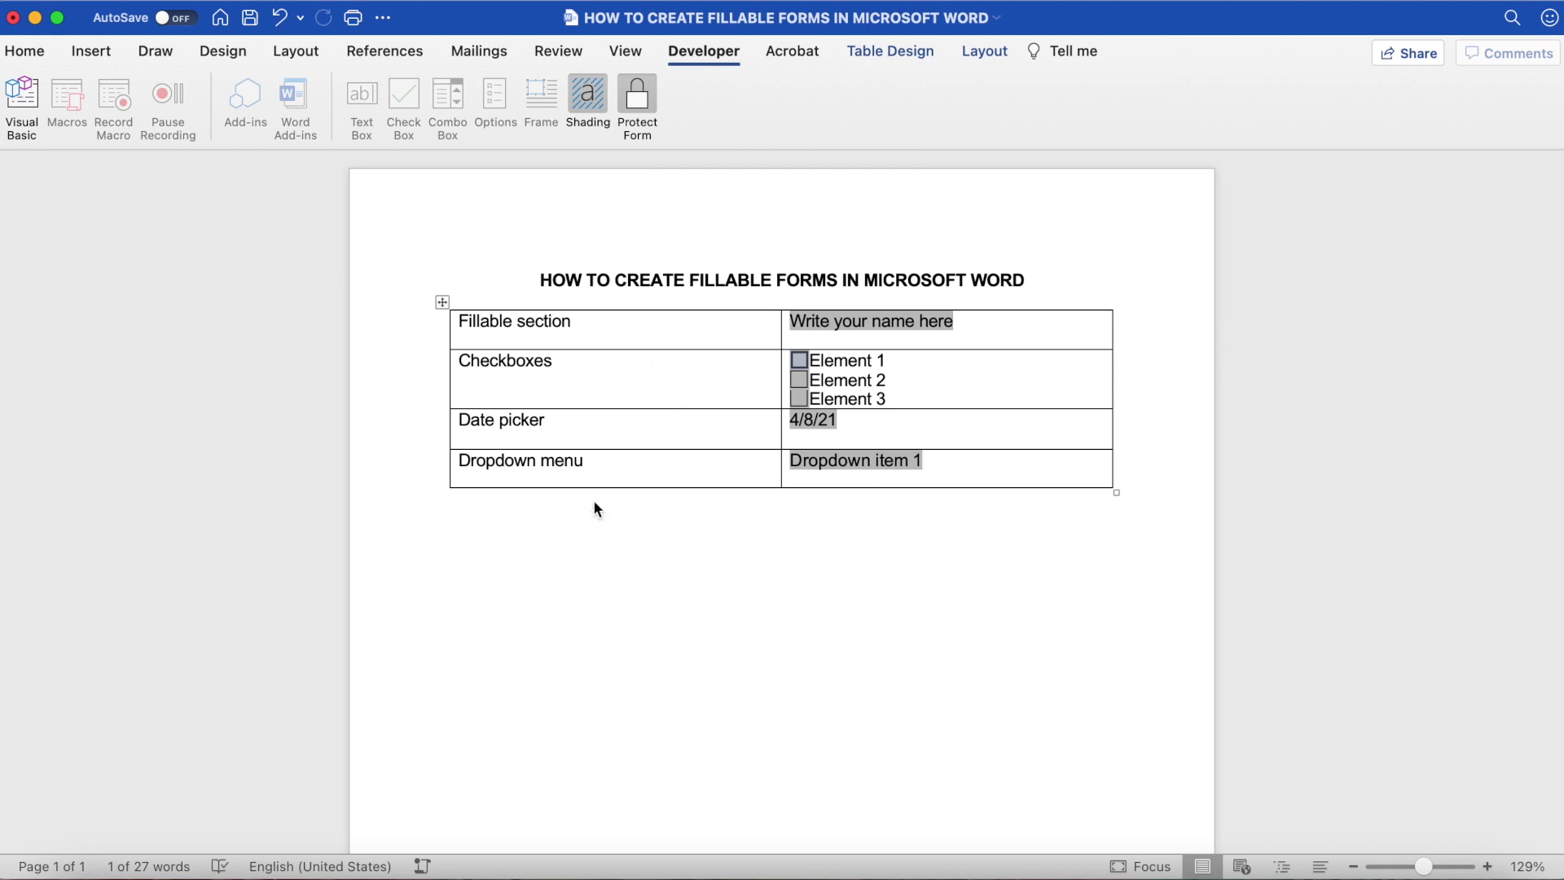
Step: Replace the name placeholder with a name and tick the Element 2 checkbox
click(848, 324)
text(Marina)
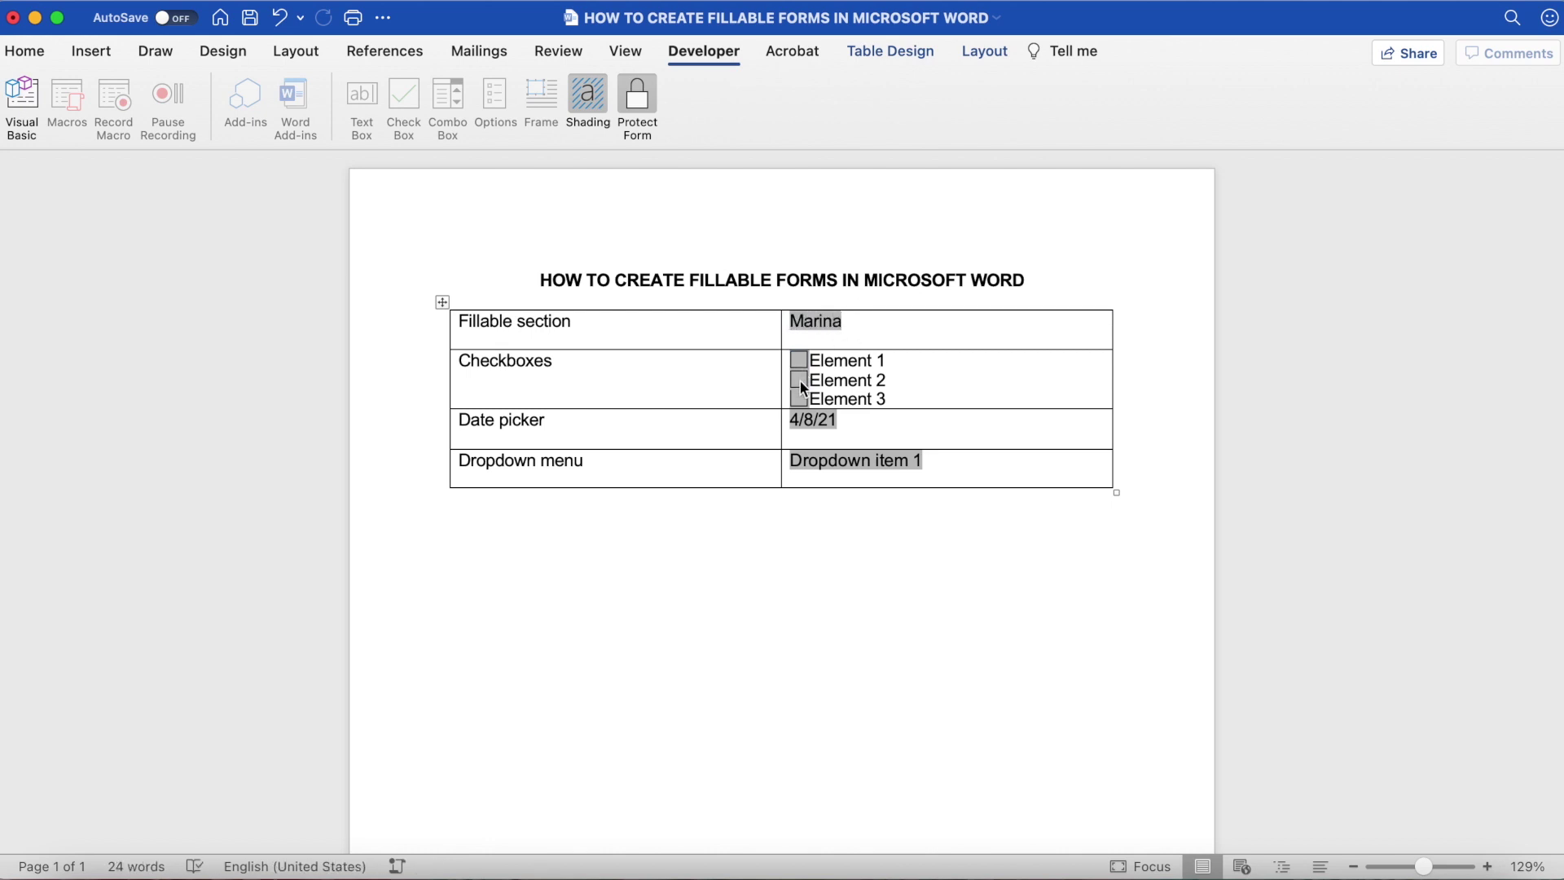
click(833, 420)
Step: Choose Dropdown item 3 in the dropdown field, then click elsewhere in the form
click(886, 469)
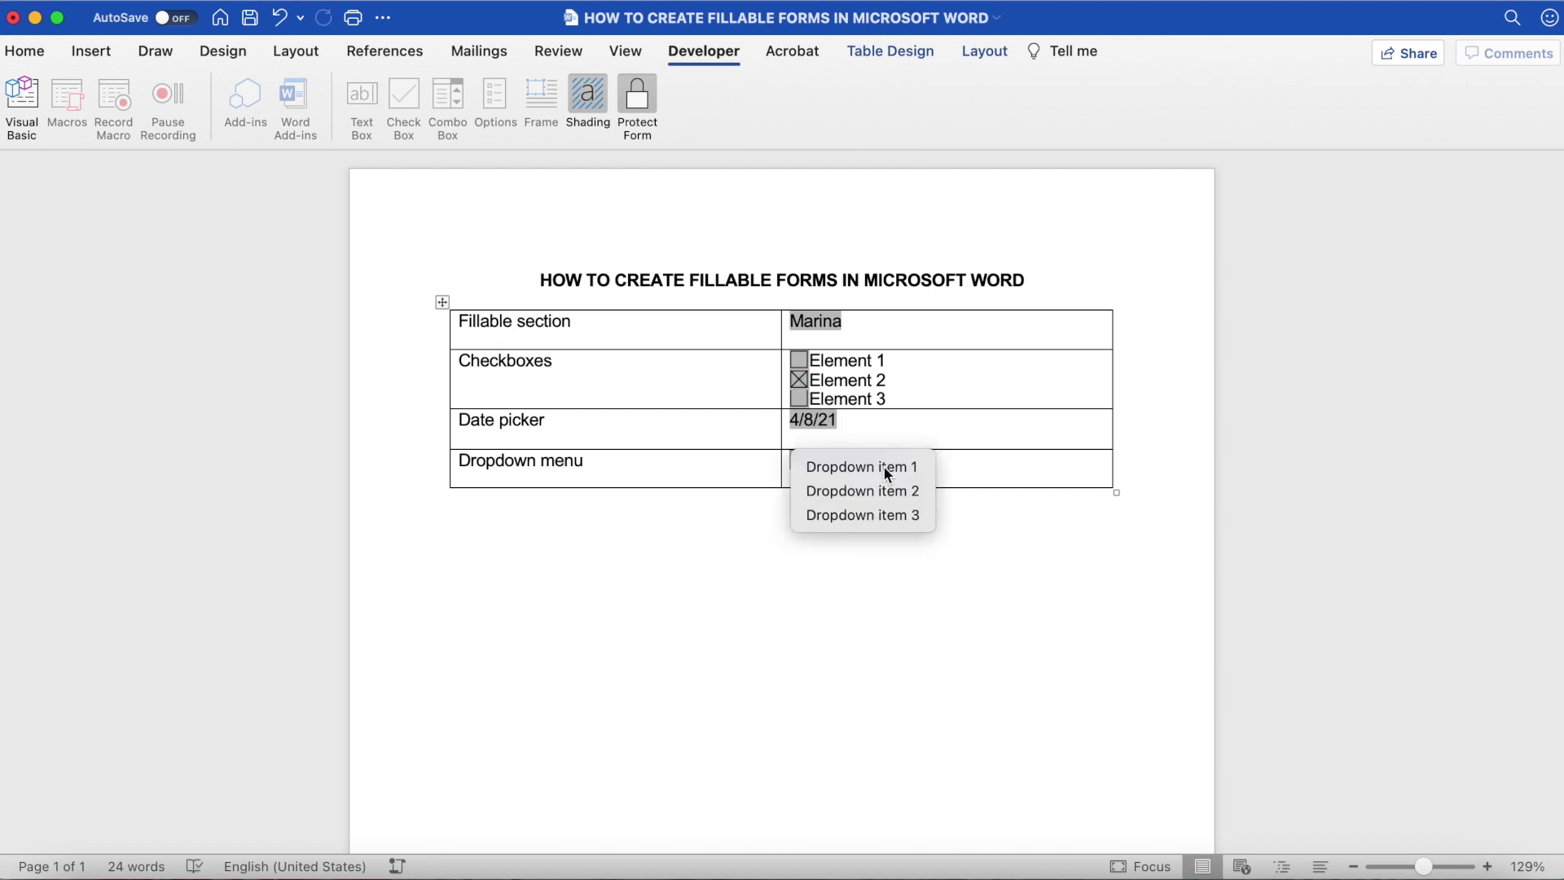
click(890, 515)
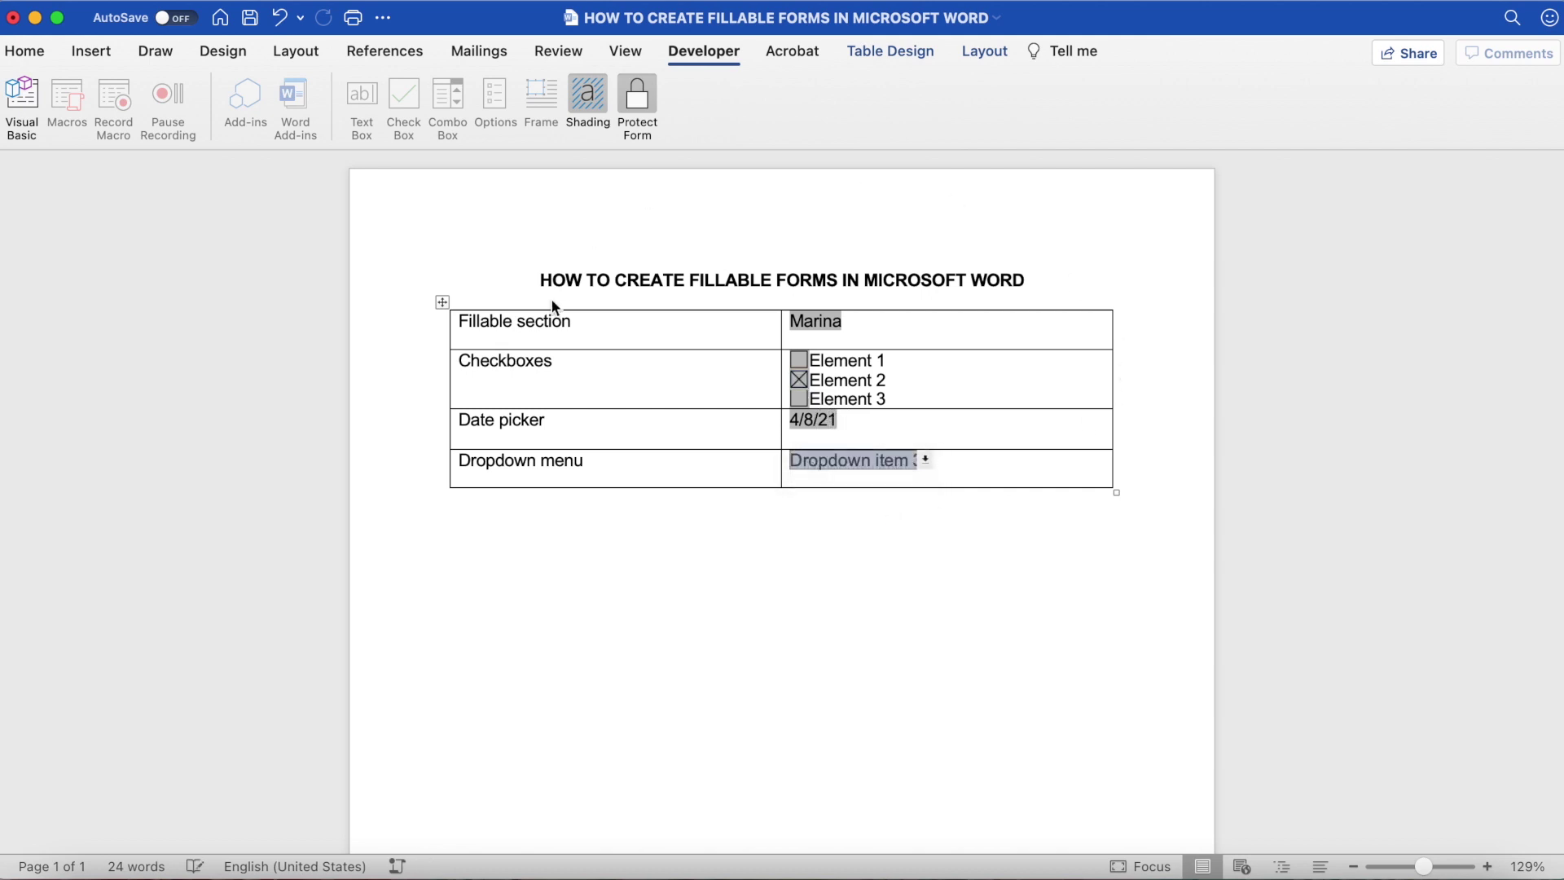
click(509, 327)
click(435, 358)
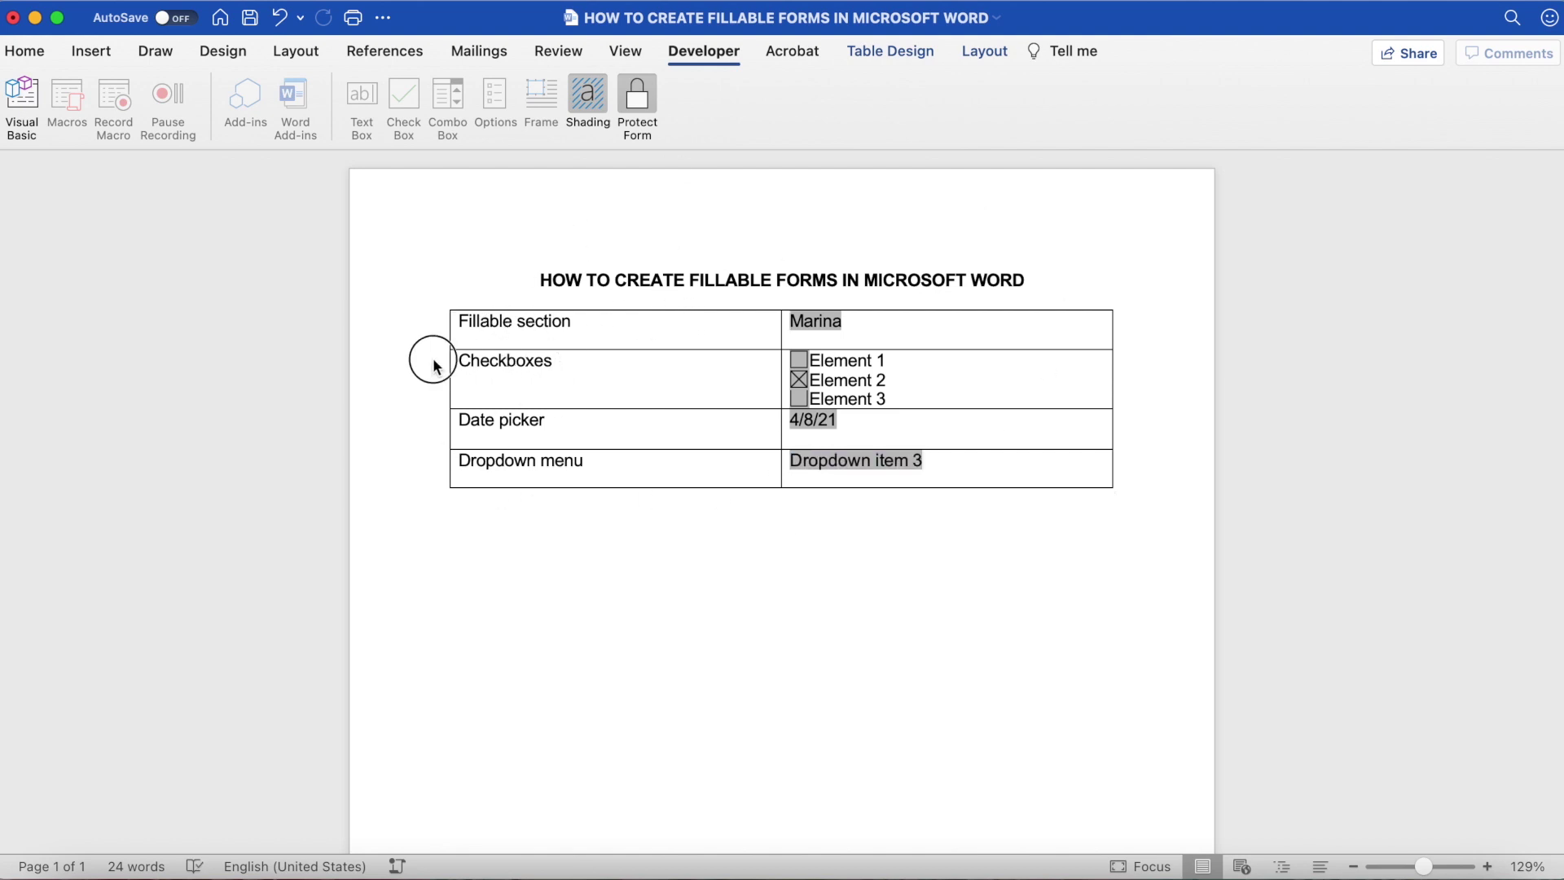
click(558, 422)
Step: Toggle form-field shading off and back on, then open the free cheat sheet sign-up form
click(578, 105)
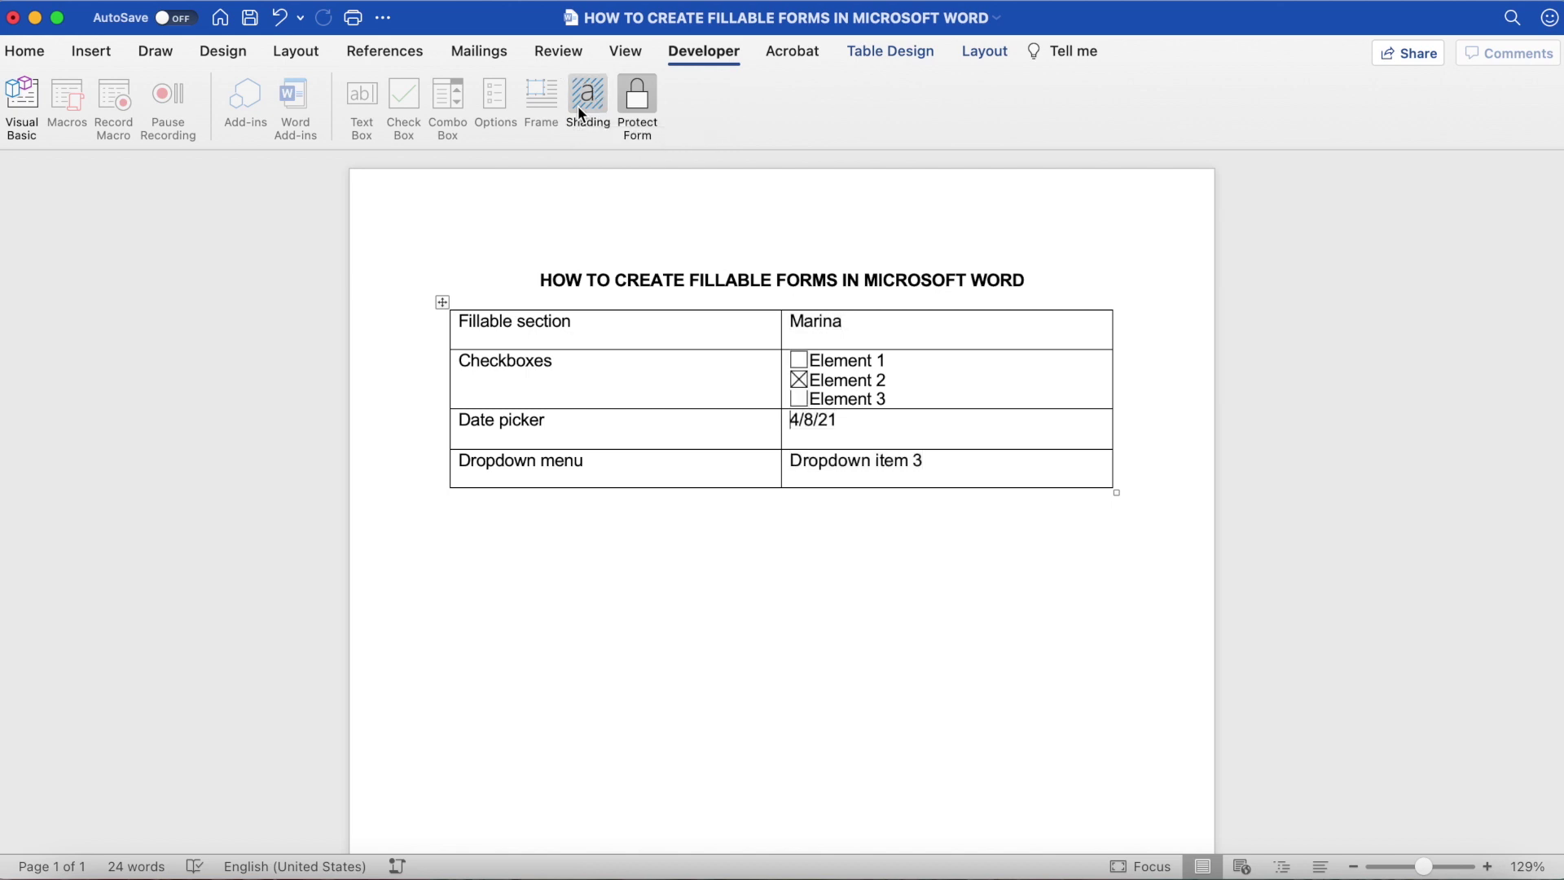
click(579, 105)
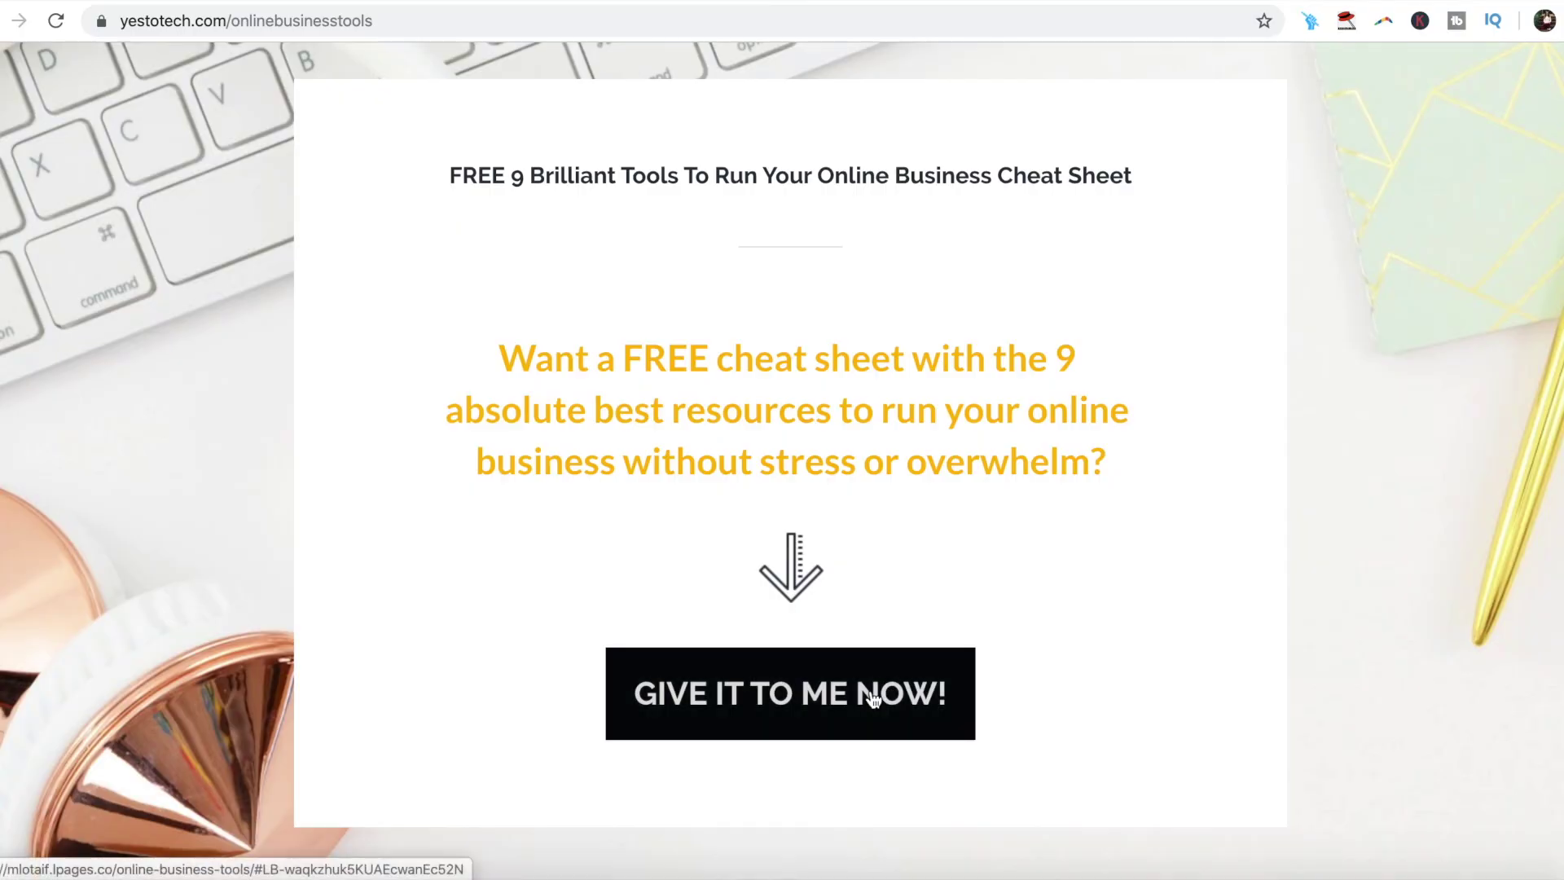
click(866, 688)
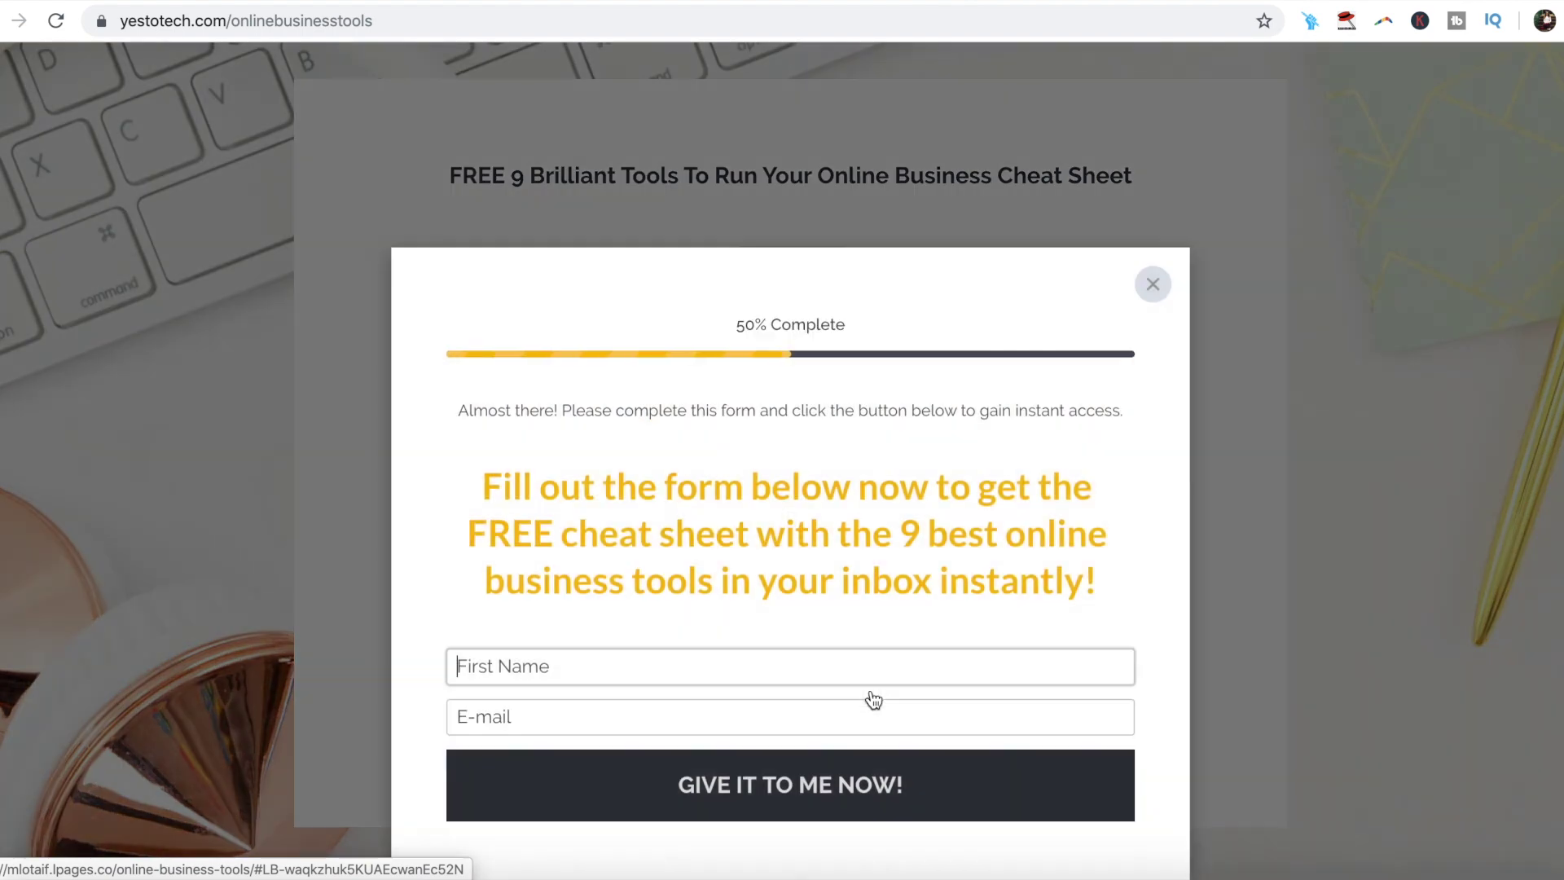
Step: Enter the first name and start typing the e-mail address in the sign-up form
text(Marina)
key(Tab)
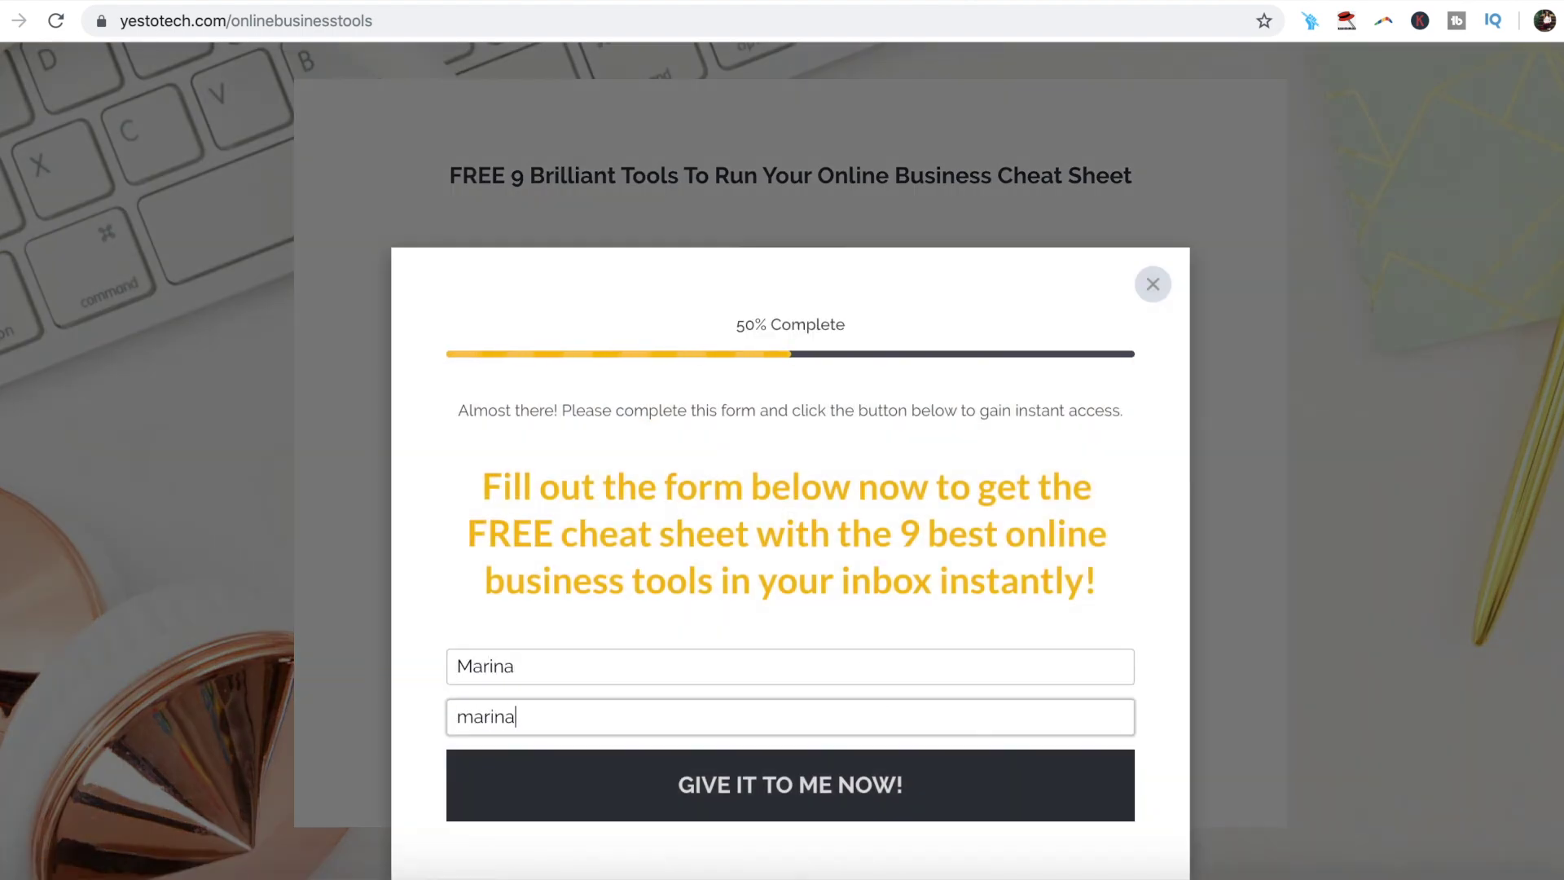
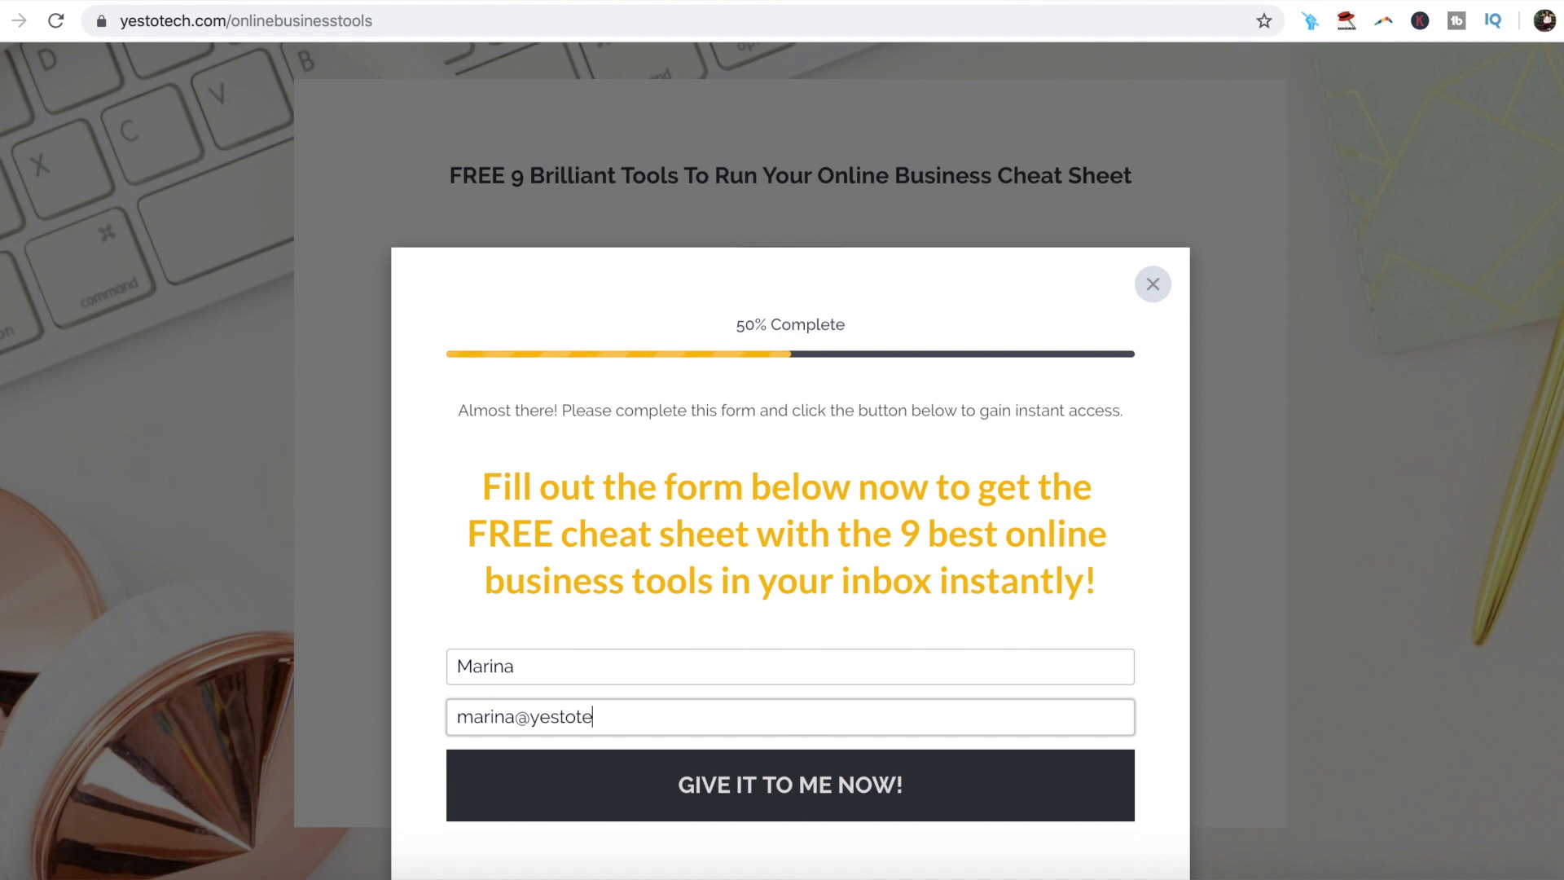